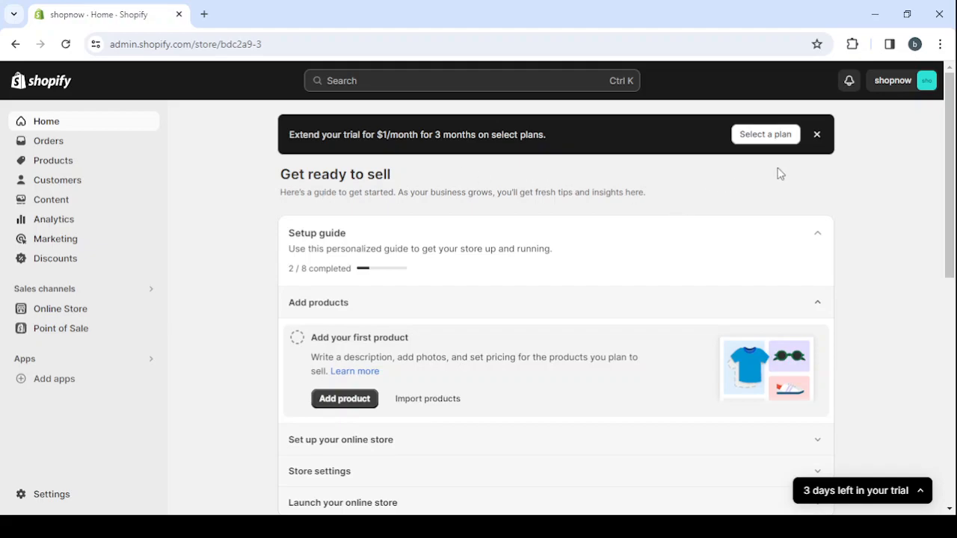
# Dismiss the offer to extend the trial on the admin home page
pyautogui.click(817, 136)
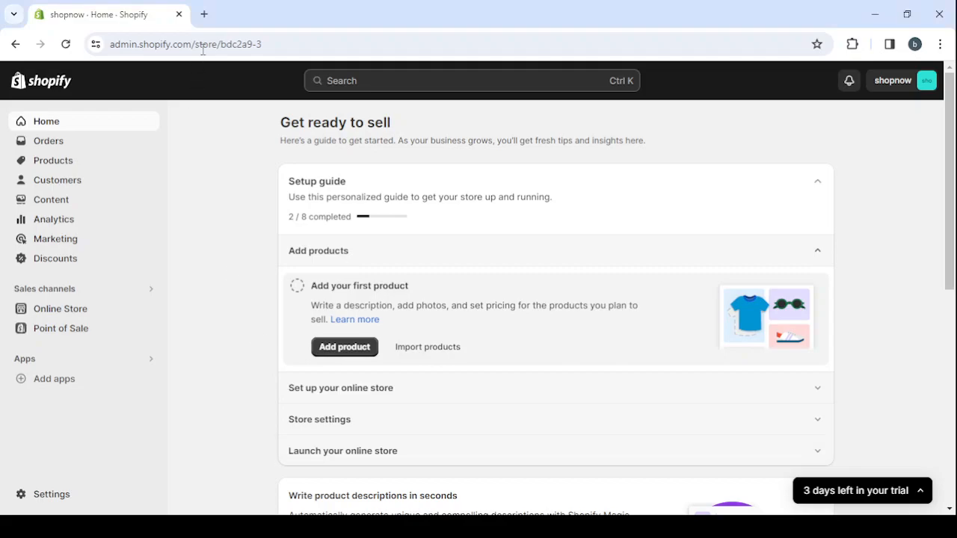
# Look up the public Shopify website in a separate browser tab and return to the store admin
pyautogui.click(204, 14)
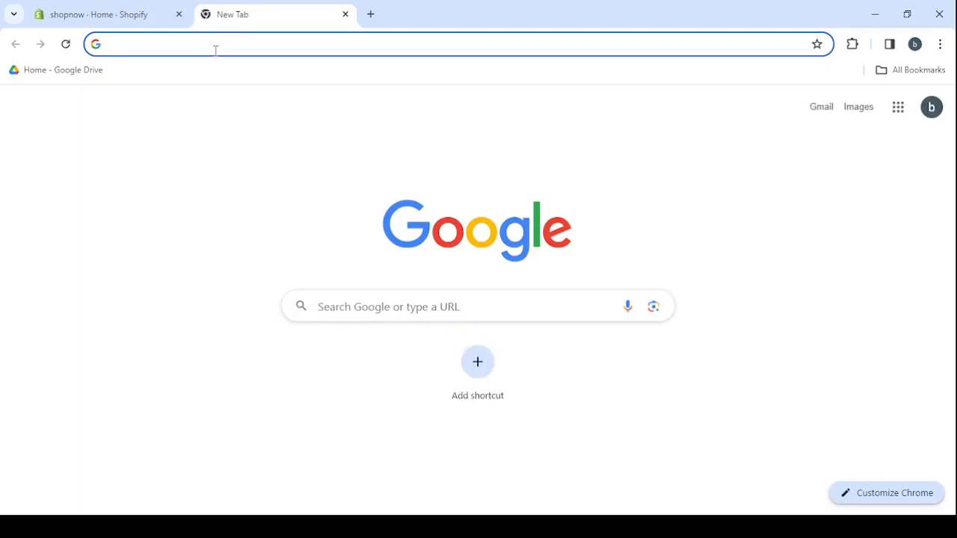
pyautogui.write('shopif')
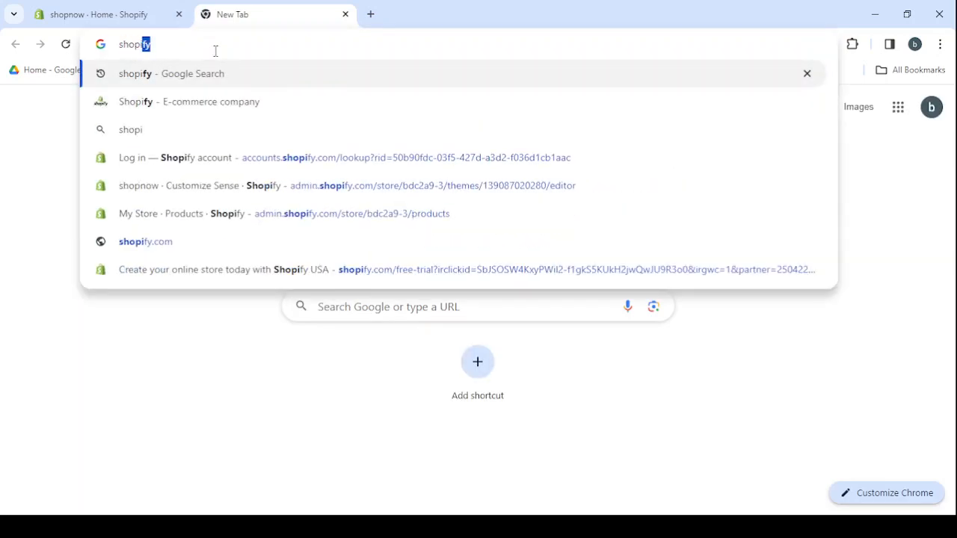
pyautogui.click(183, 112)
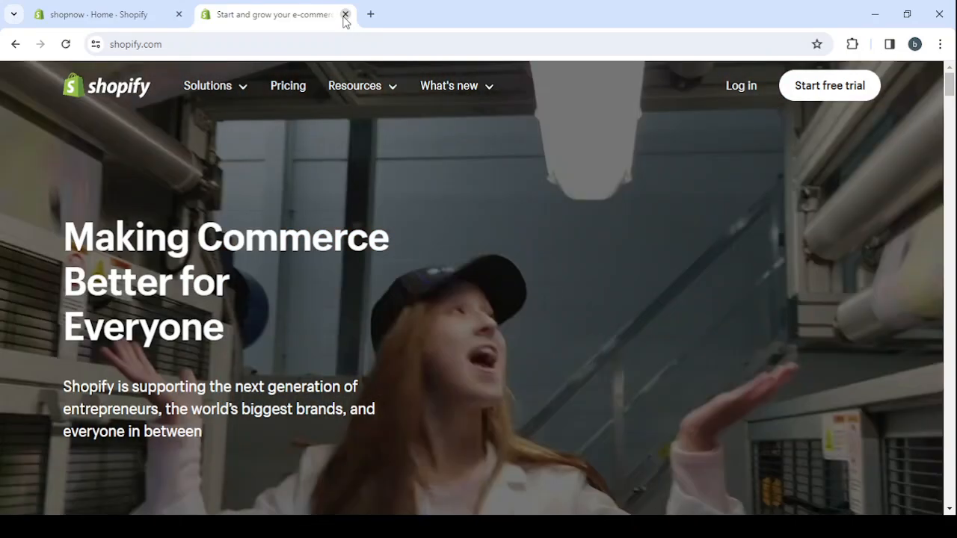
pyautogui.click(345, 14)
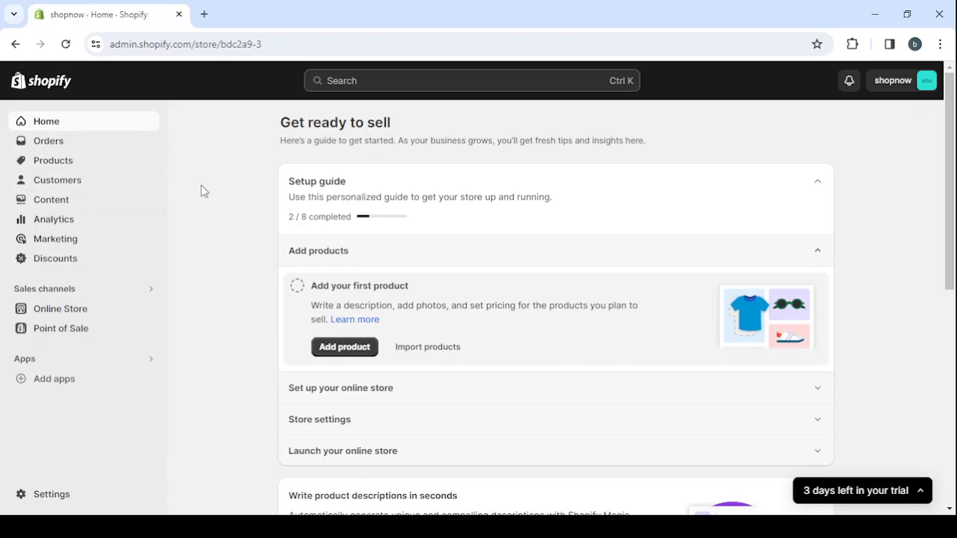
# Look over the Orders and Products pages of the store admin
pyautogui.click(72, 146)
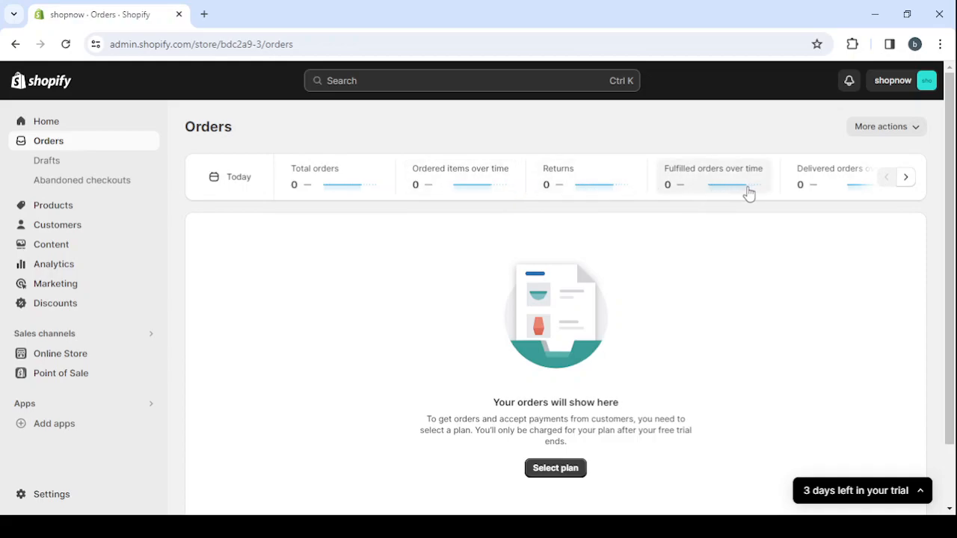
pyautogui.click(84, 208)
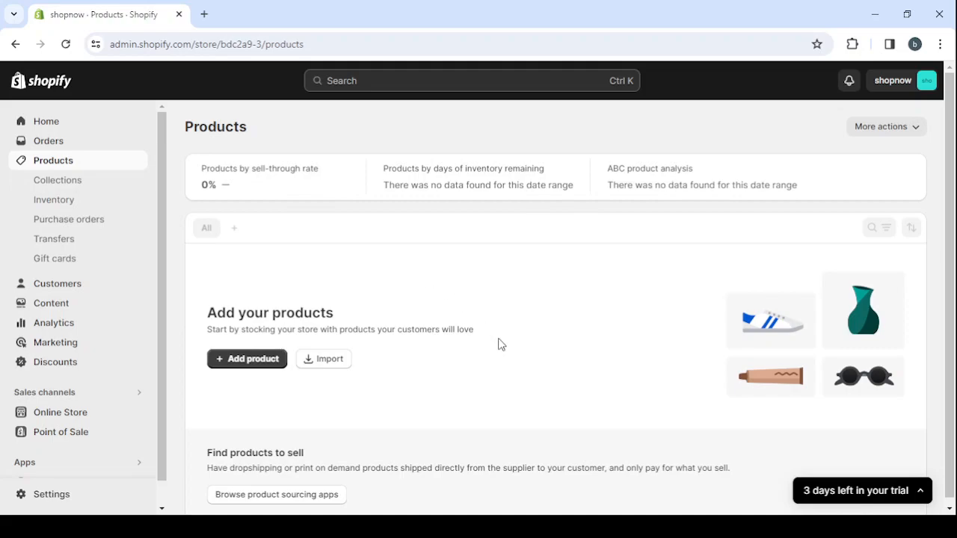
pyautogui.scroll(-1, 501, 344)
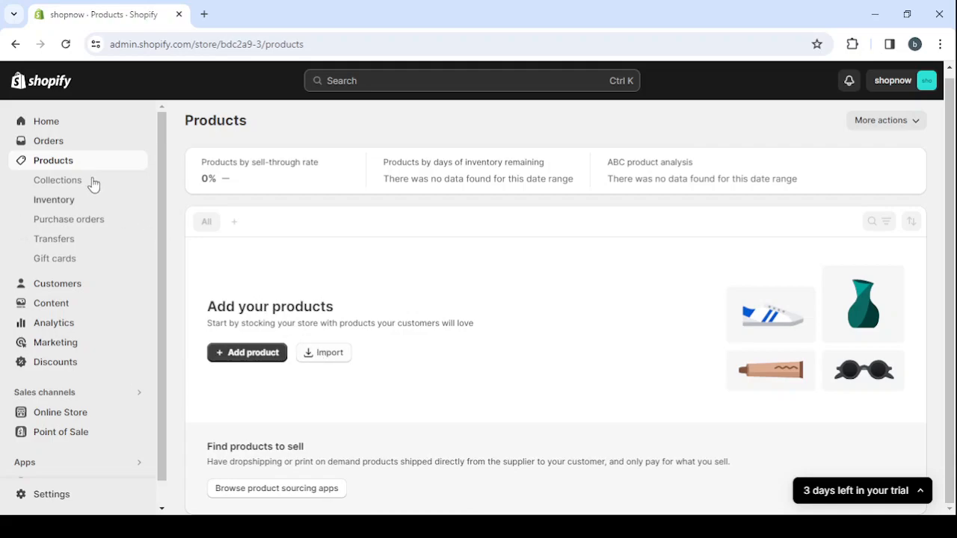
pyautogui.scroll(-1, 103, 319)
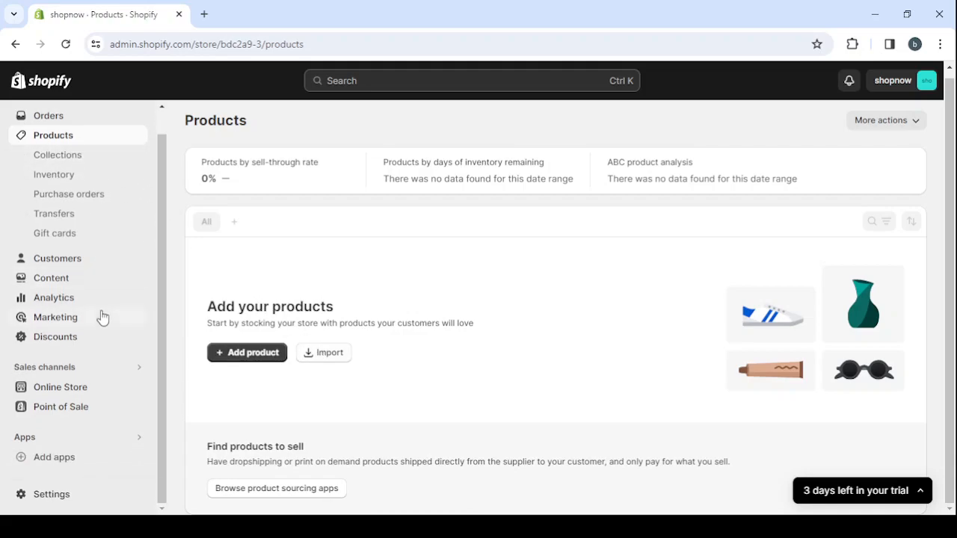
# Open the Online Store's Themes page and look over the current Sense theme
pyautogui.click(98, 392)
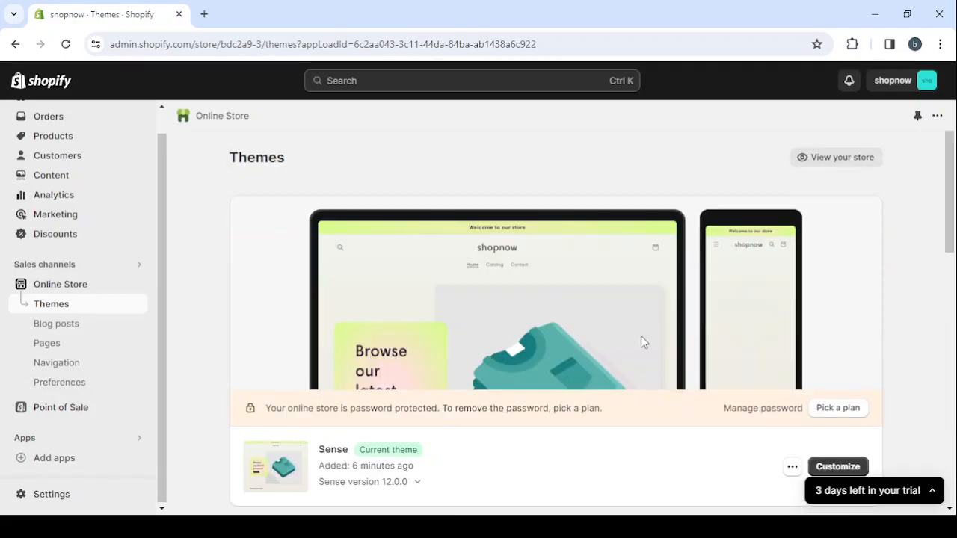
pyautogui.scroll(-1, 733, 290)
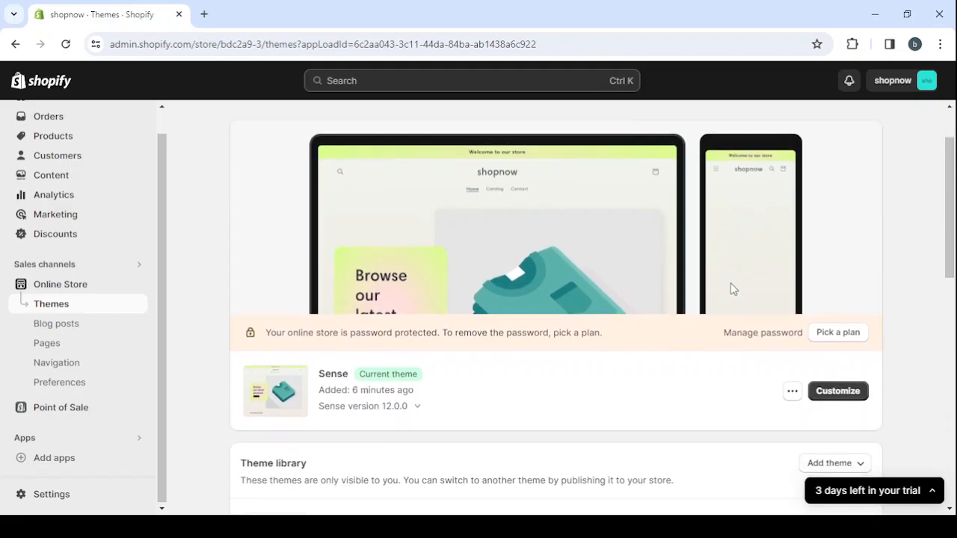
pyautogui.scroll(1, 641, 244)
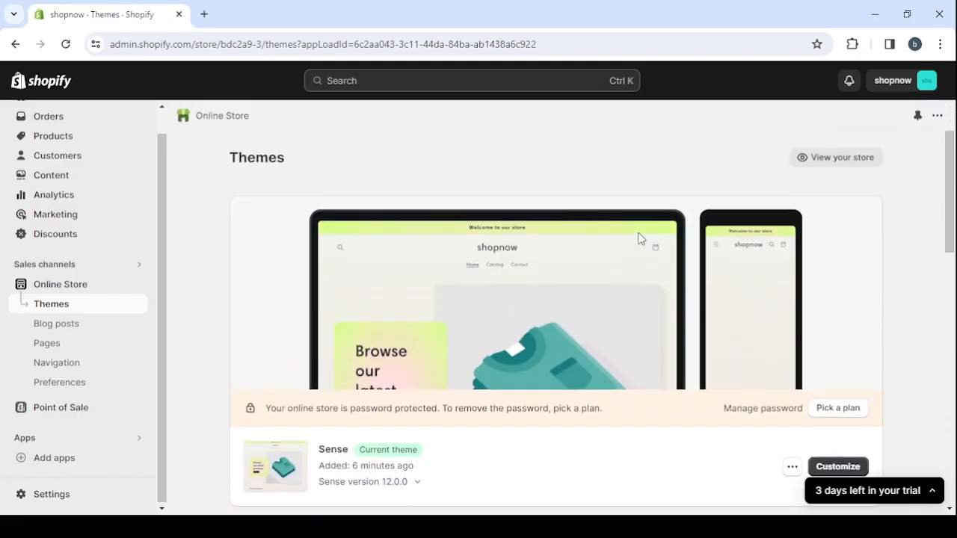
# View the live storefront and look through its home page down to the email subscription section
pyautogui.click(824, 169)
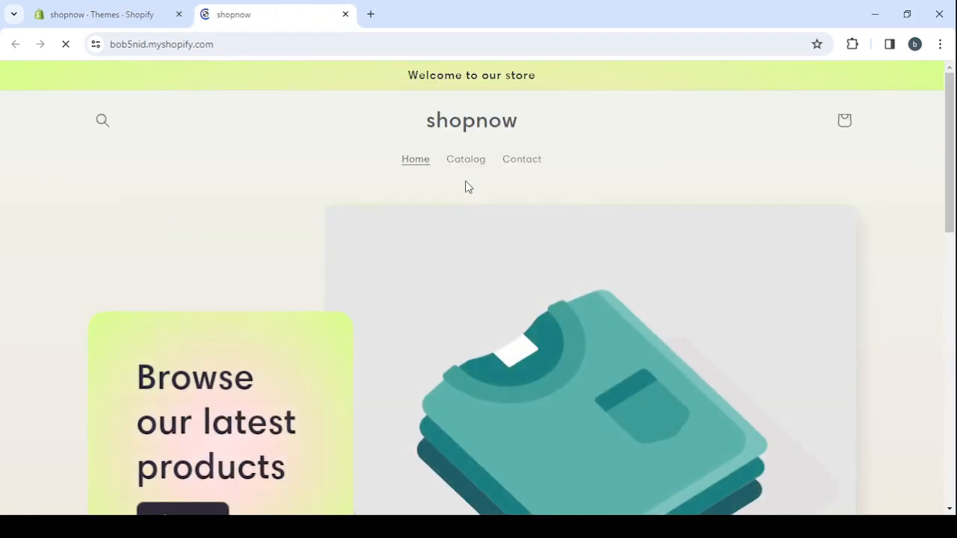
pyautogui.scroll(-1, 780, 298)
pyautogui.scroll(1, 780, 298)
pyautogui.scroll(-5, 781, 297)
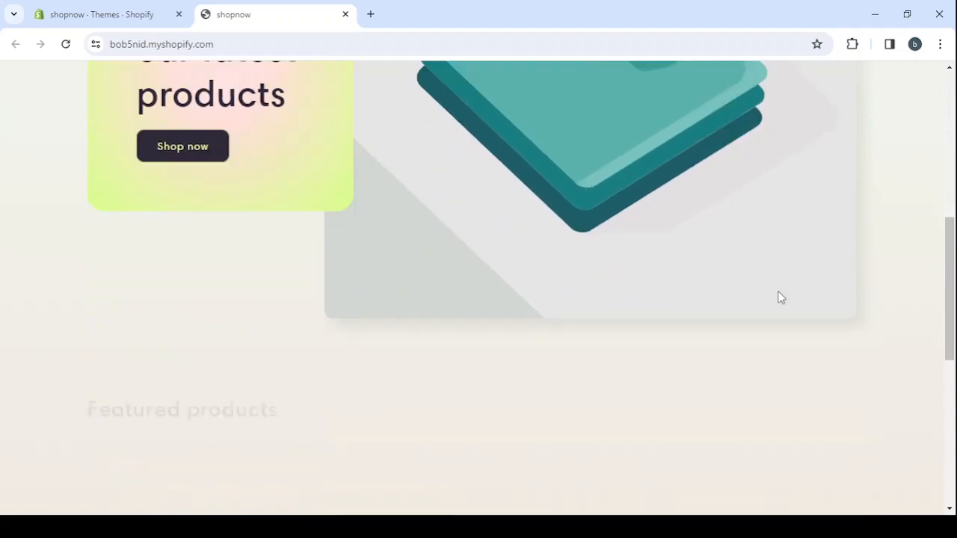
pyautogui.scroll(-7, 781, 298)
pyautogui.scroll(1, 778, 291)
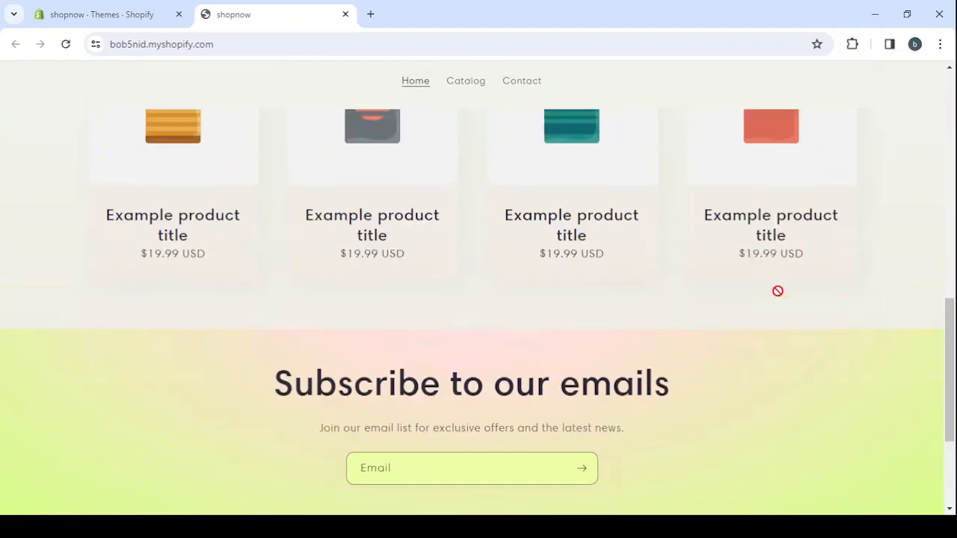
pyautogui.scroll(10, 778, 291)
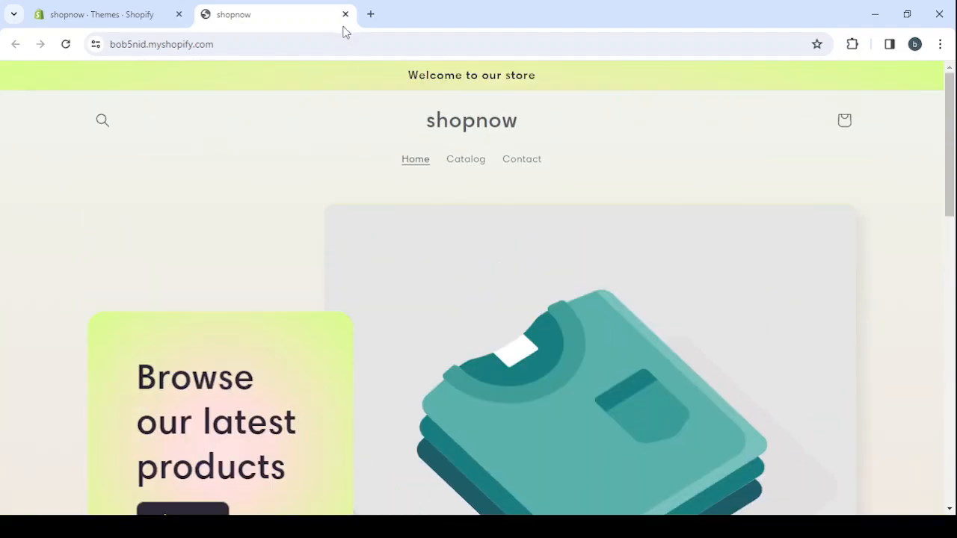
pyautogui.click(346, 16)
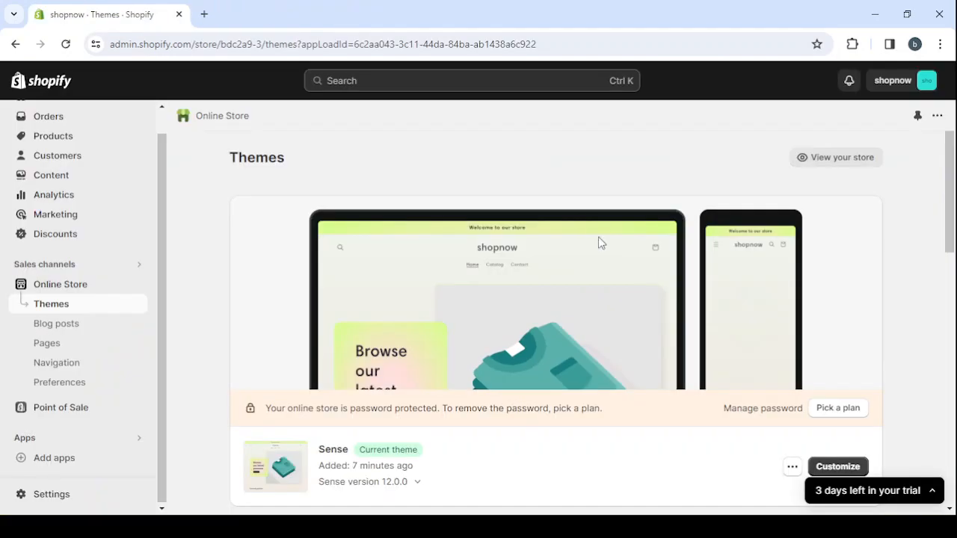
# Look through the theme library and popular free themes, and visit the Shopify Theme Store for more
pyautogui.scroll(-5, 628, 277)
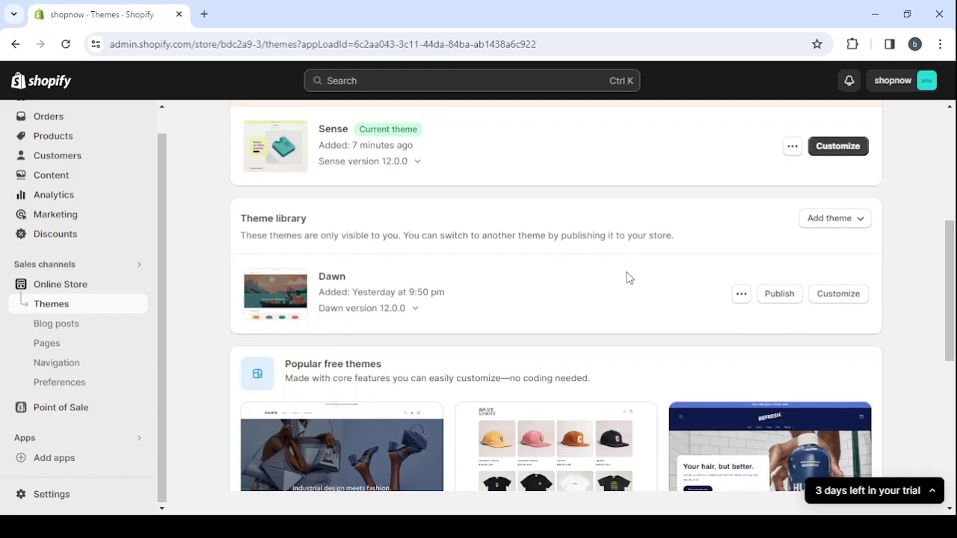
pyautogui.scroll(3, 629, 277)
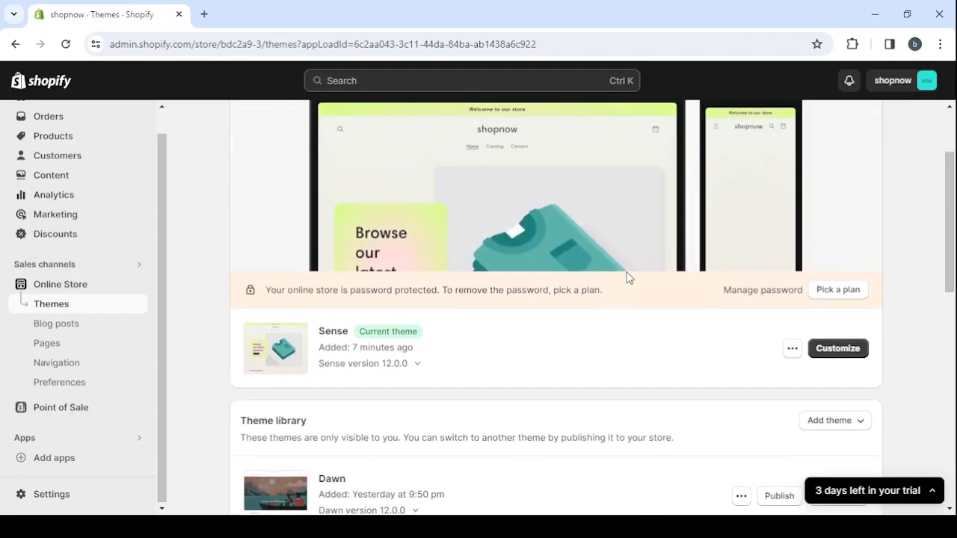
pyautogui.scroll(-5, 628, 278)
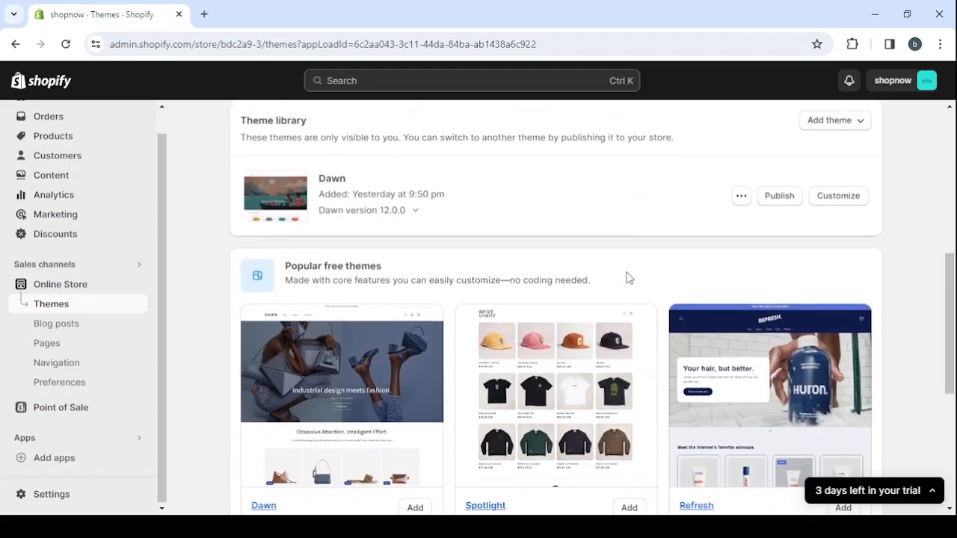
pyautogui.scroll(-4, 629, 277)
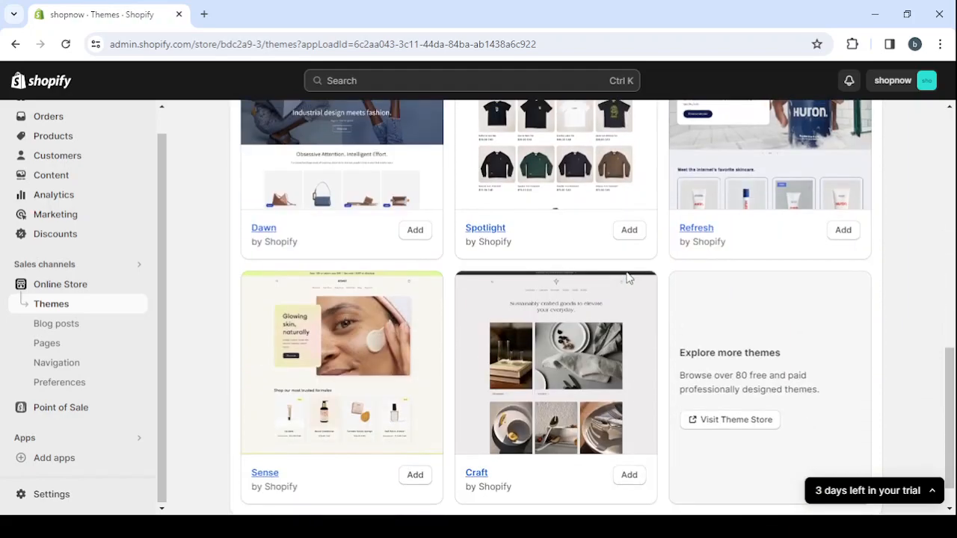
pyautogui.click(713, 404)
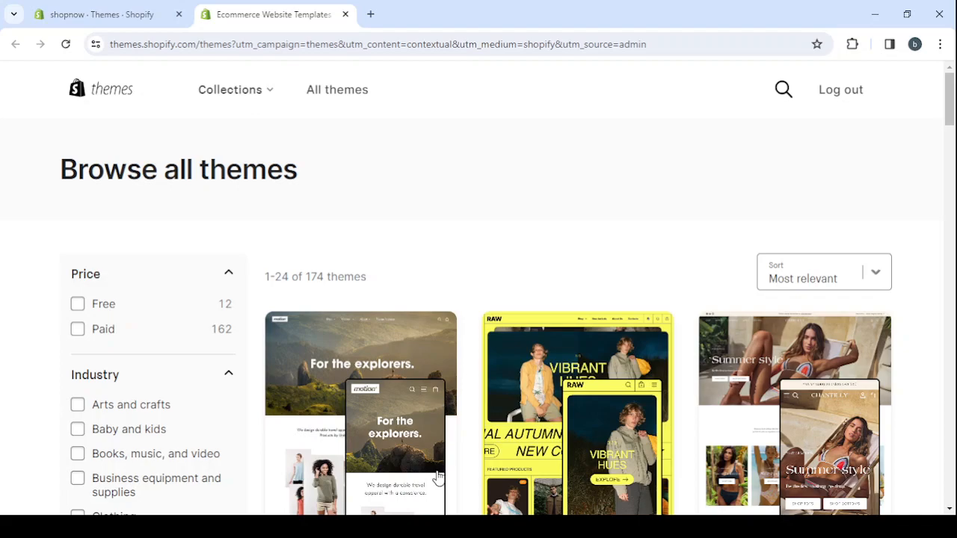
# Filter the Theme Store by the Free price option and browse the resulting themes
pyautogui.click(77, 305)
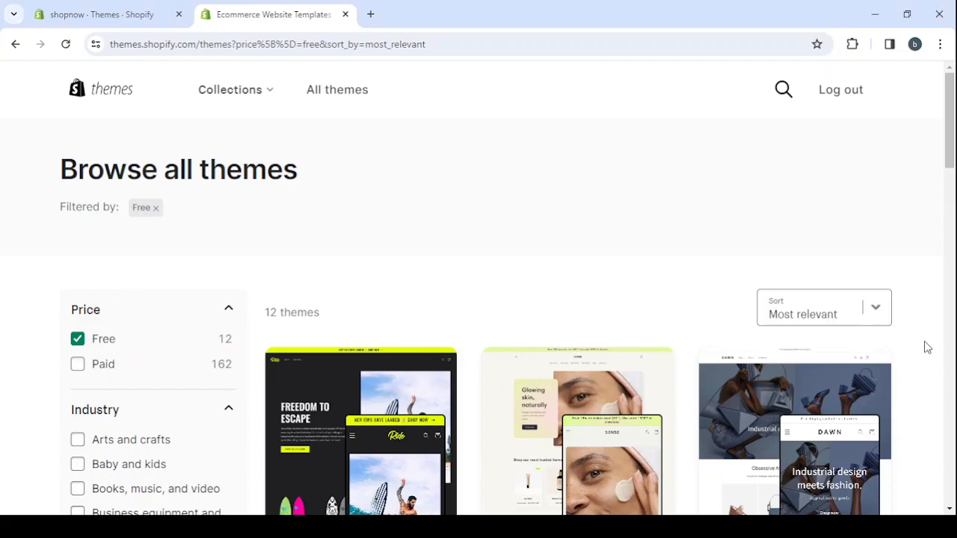
pyautogui.scroll(-5, 927, 348)
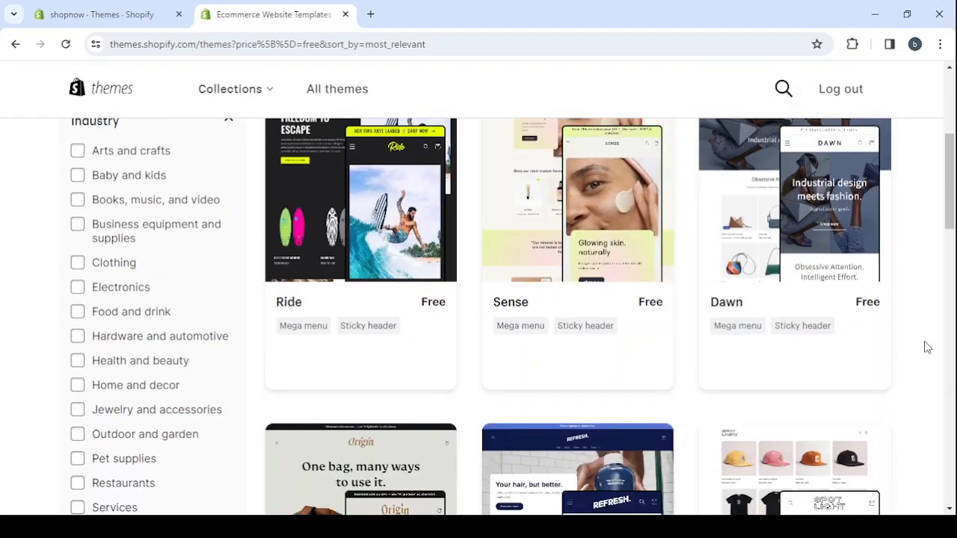
pyautogui.scroll(2, 927, 348)
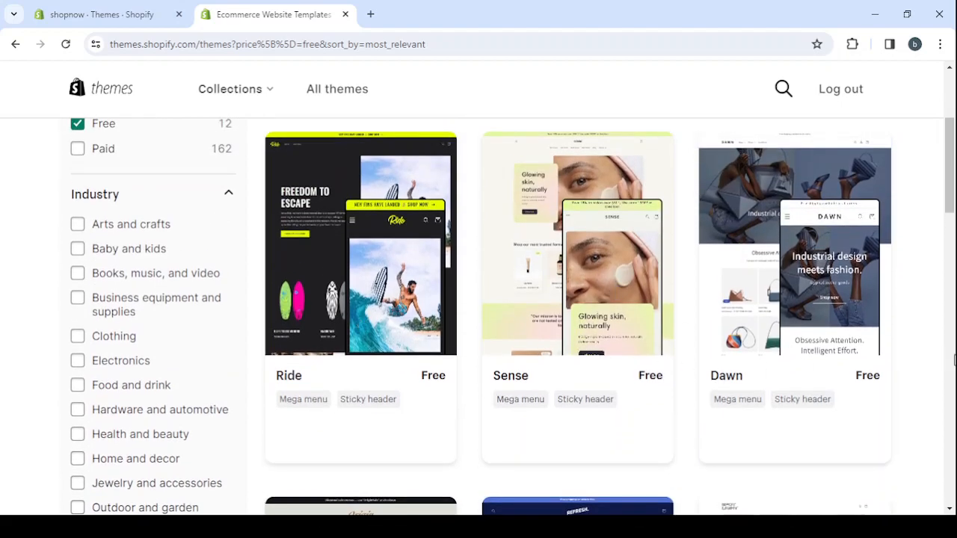
pyautogui.scroll(-1, 813, 290)
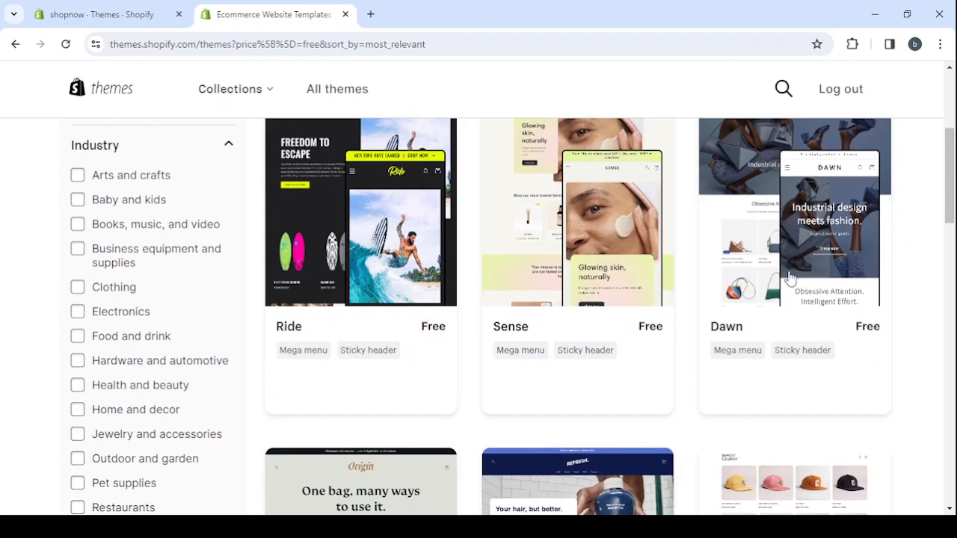
pyautogui.scroll(-5, 897, 352)
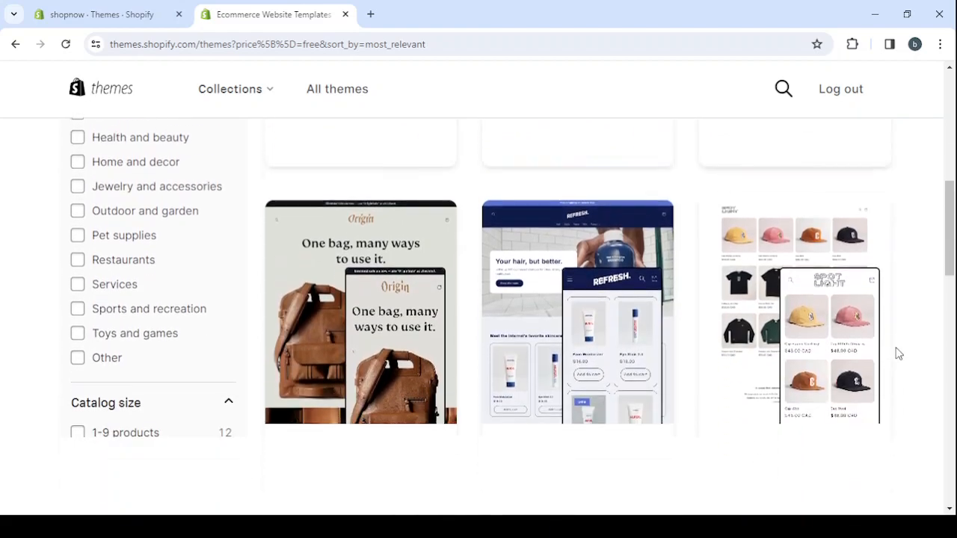
pyautogui.scroll(-9, 899, 354)
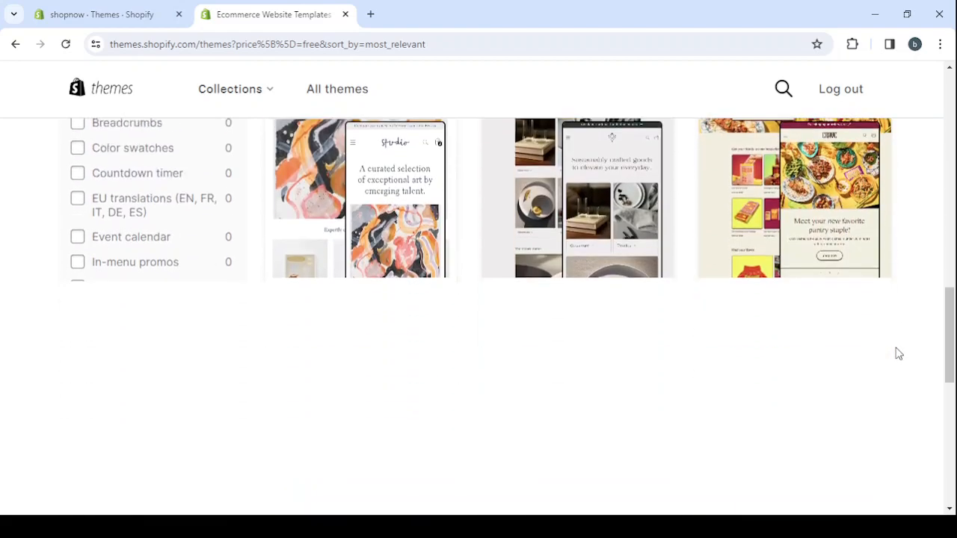
pyautogui.scroll(-4, 899, 353)
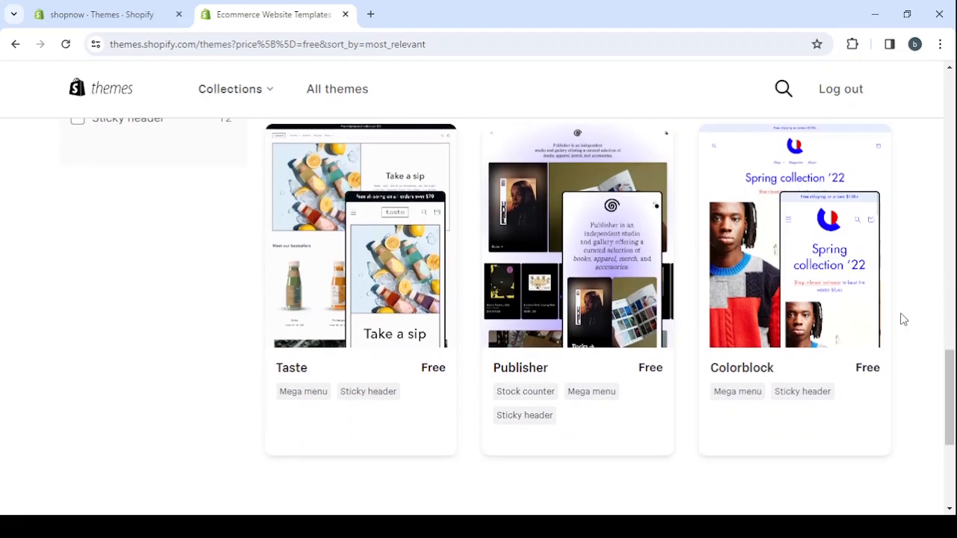
pyautogui.scroll(10, 901, 320)
pyautogui.scroll(10, 901, 320)
# Open the demo store of the free Dawn theme and look through its home page sections
pyautogui.scroll(-3, 901, 316)
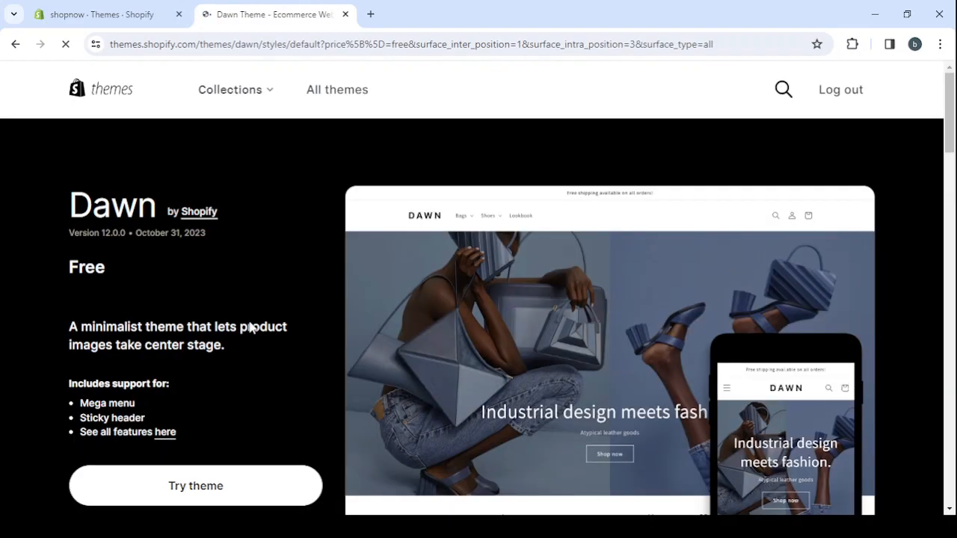
pyautogui.scroll(-3, 252, 329)
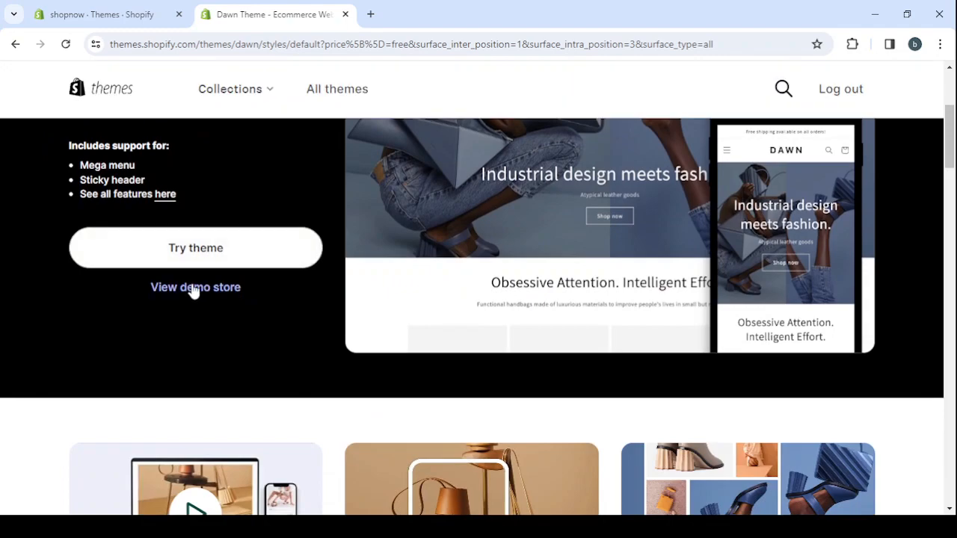
pyautogui.click(191, 298)
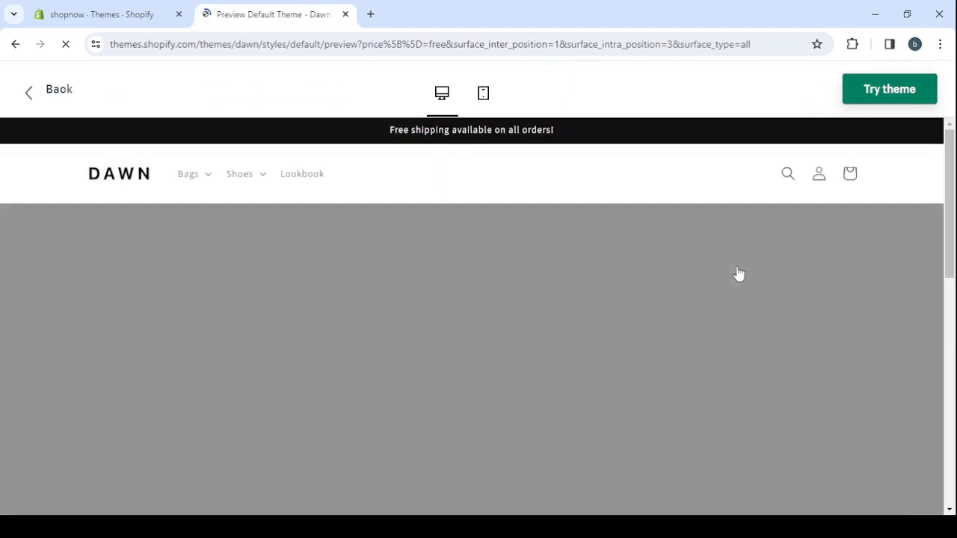
pyautogui.scroll(-6, 568, 362)
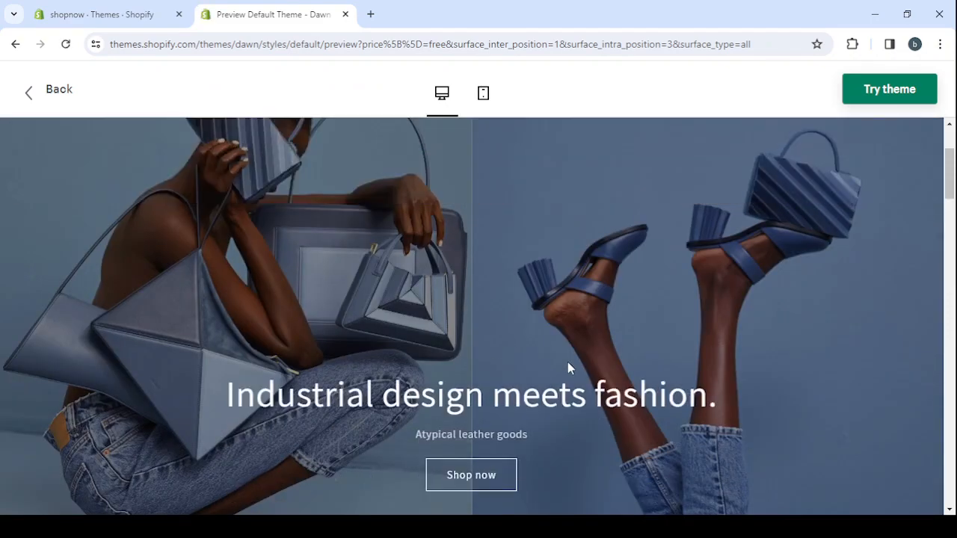
pyautogui.scroll(4, 568, 363)
pyautogui.scroll(-3, 568, 362)
pyautogui.scroll(1, 569, 363)
pyautogui.scroll(-7, 568, 362)
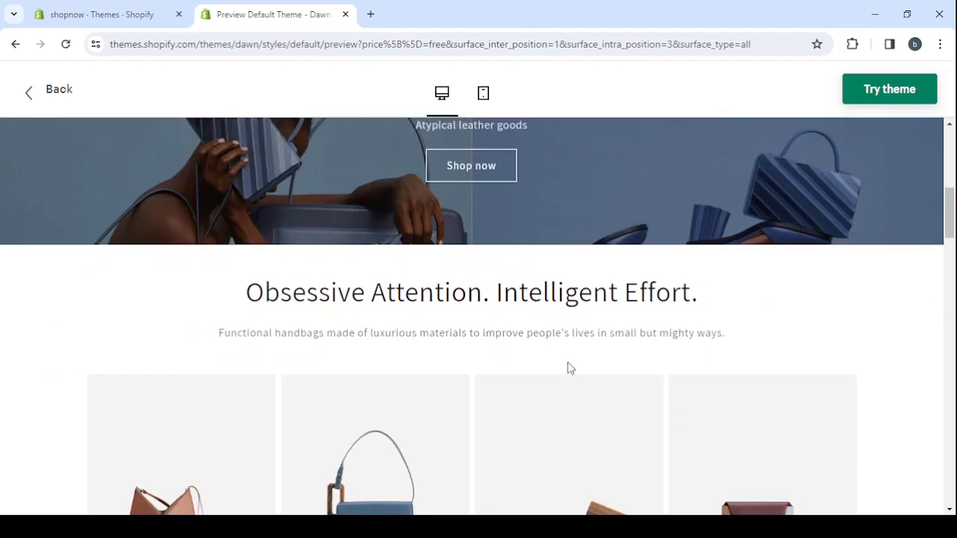
pyautogui.scroll(-10, 569, 368)
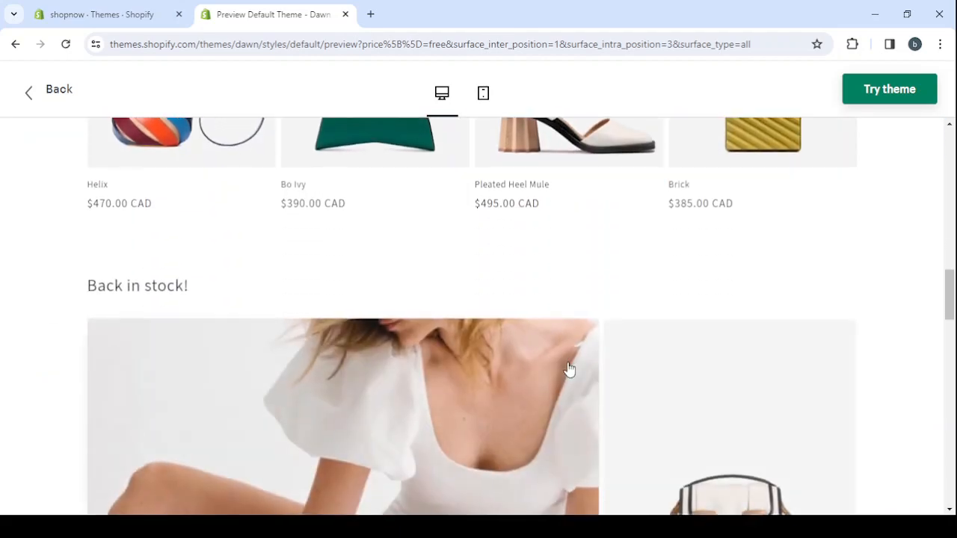
# Add the free Dawn theme to the store, close the old Themes tab, and collapse the trial notice
pyautogui.scroll(-12, 569, 369)
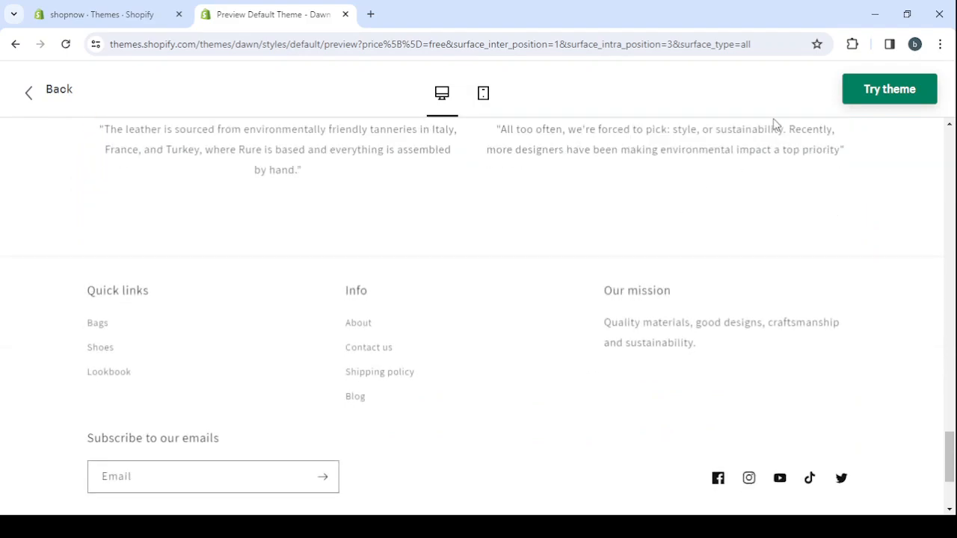
pyautogui.click(907, 102)
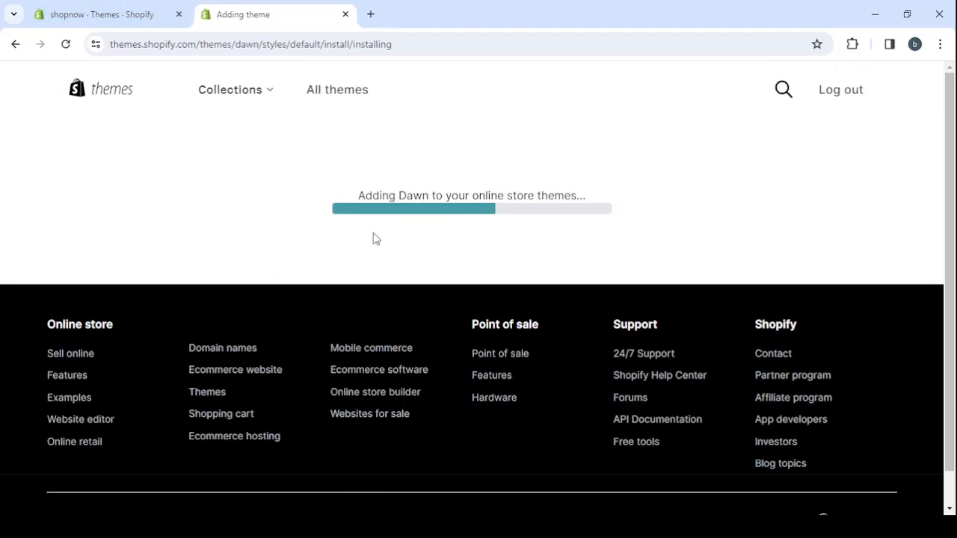
pyautogui.click(180, 14)
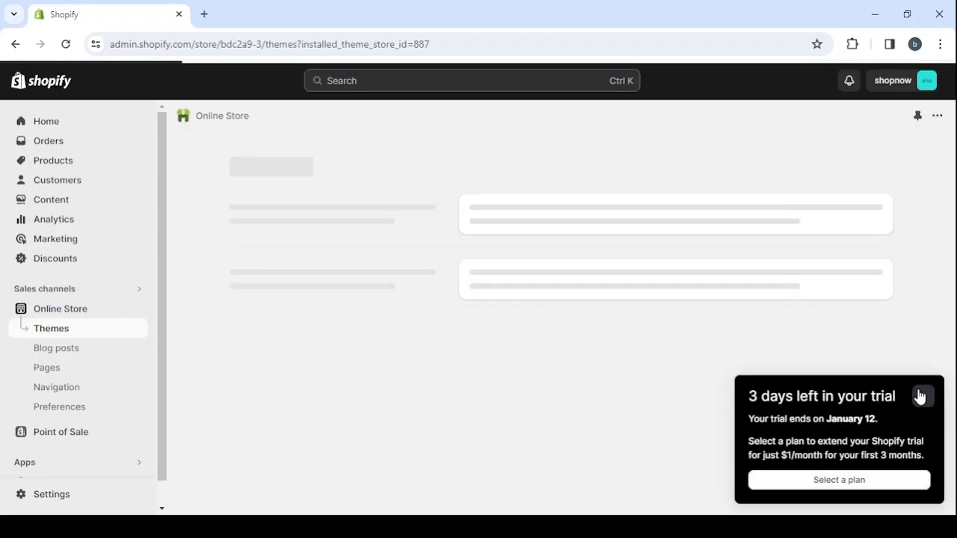
pyautogui.click(921, 397)
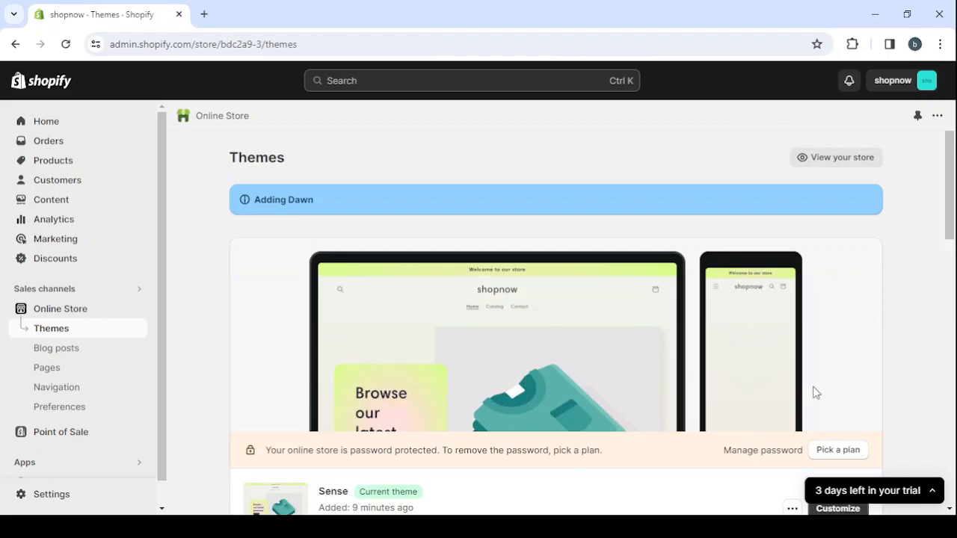
# Publish the just-added Dawn theme from the theme library in place of the current Sense theme
pyautogui.scroll(-1, 816, 392)
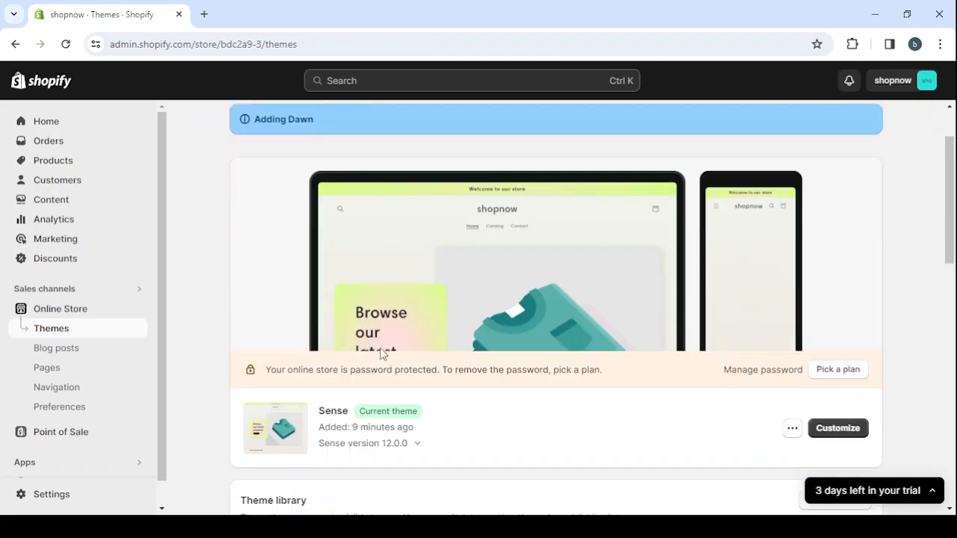
pyautogui.scroll(-3, 519, 370)
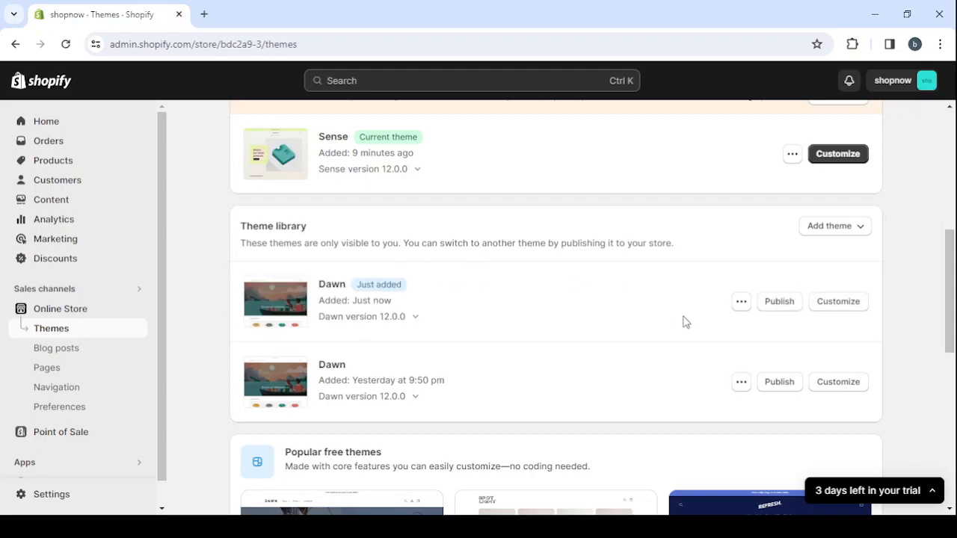
pyautogui.click(780, 303)
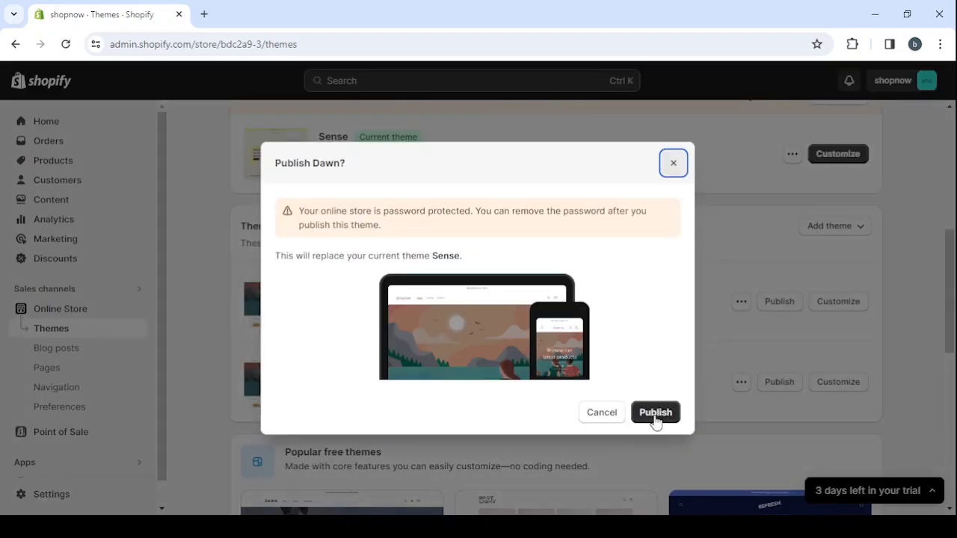
pyautogui.click(655, 418)
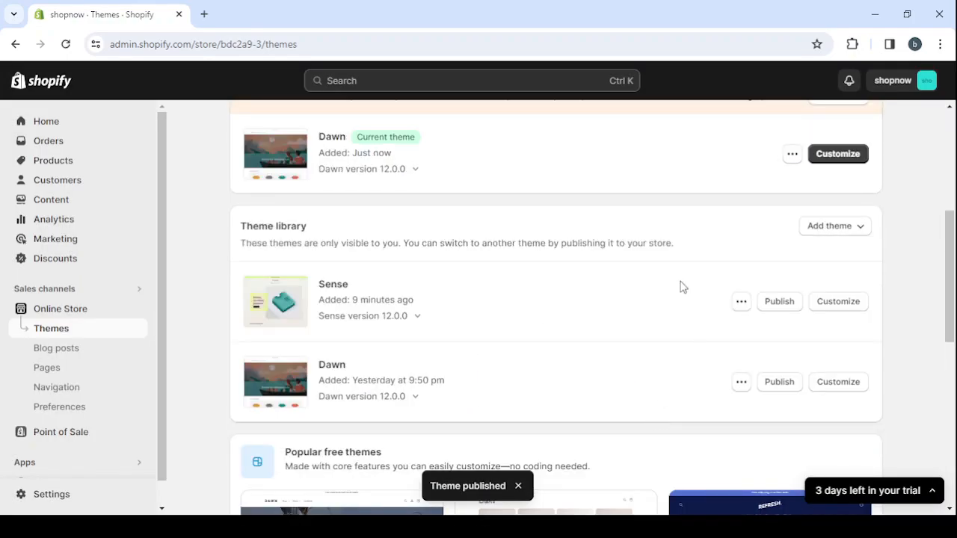
# Open the current Dawn theme for customization and look over its home page preview down to the featured products
pyautogui.scroll(1, 682, 287)
pyautogui.scroll(2, 682, 287)
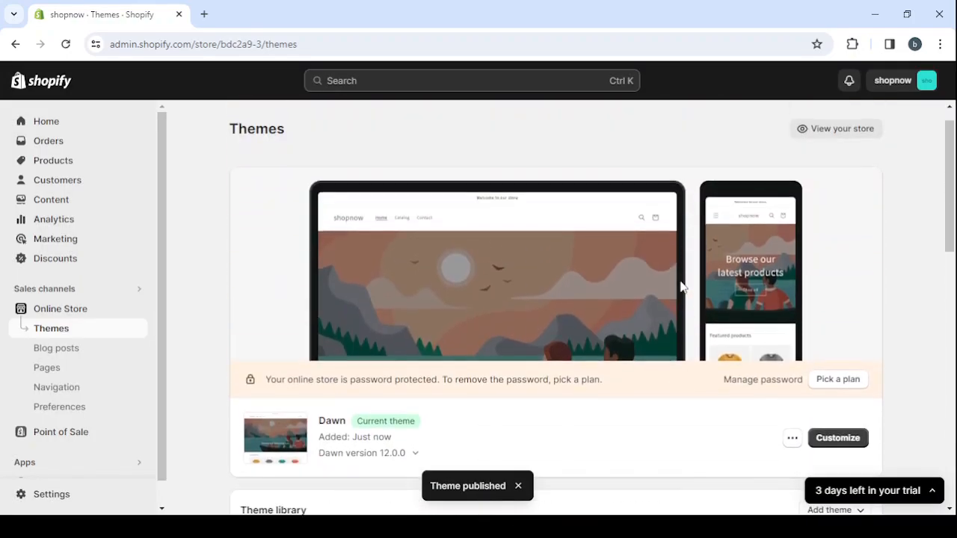
pyautogui.click(818, 438)
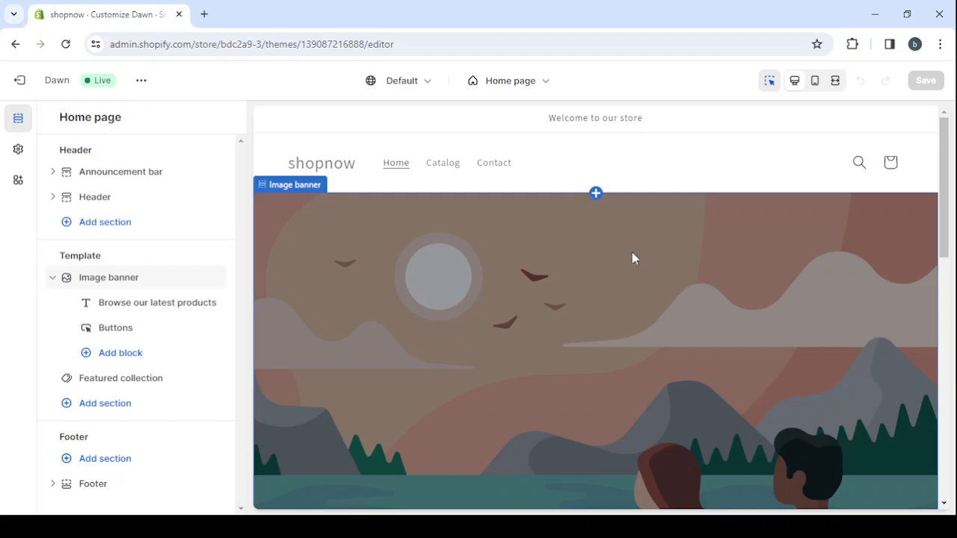
pyautogui.scroll(-1, 632, 258)
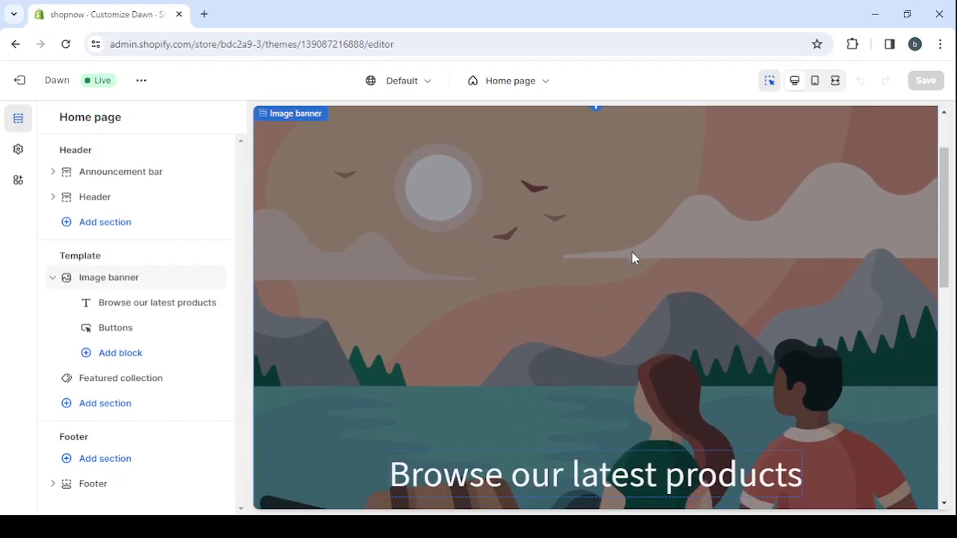
pyautogui.scroll(-4, 632, 258)
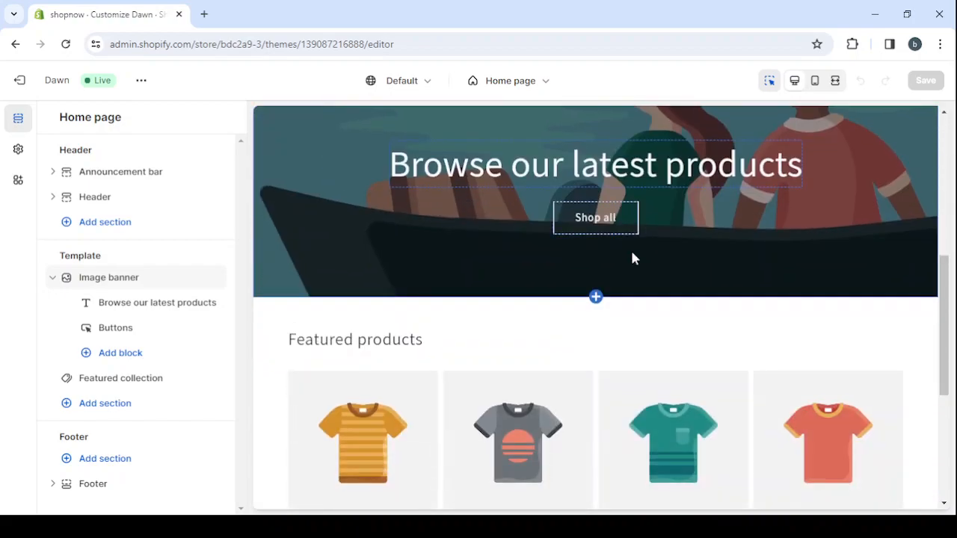
pyautogui.scroll(5, 630, 249)
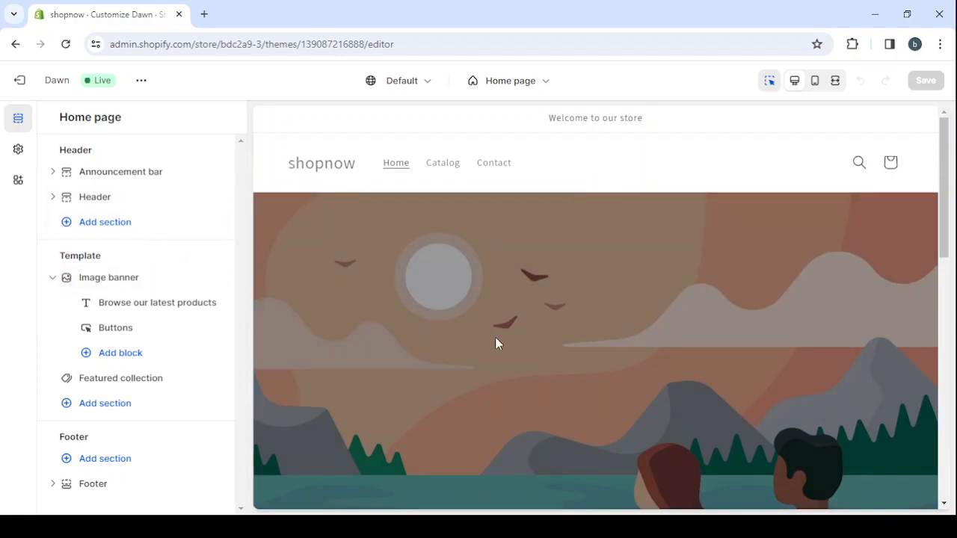
# Try color Scheme 2 and Scheme 4 on the announcement bar, and settle on Scheme 5
pyautogui.click(655, 130)
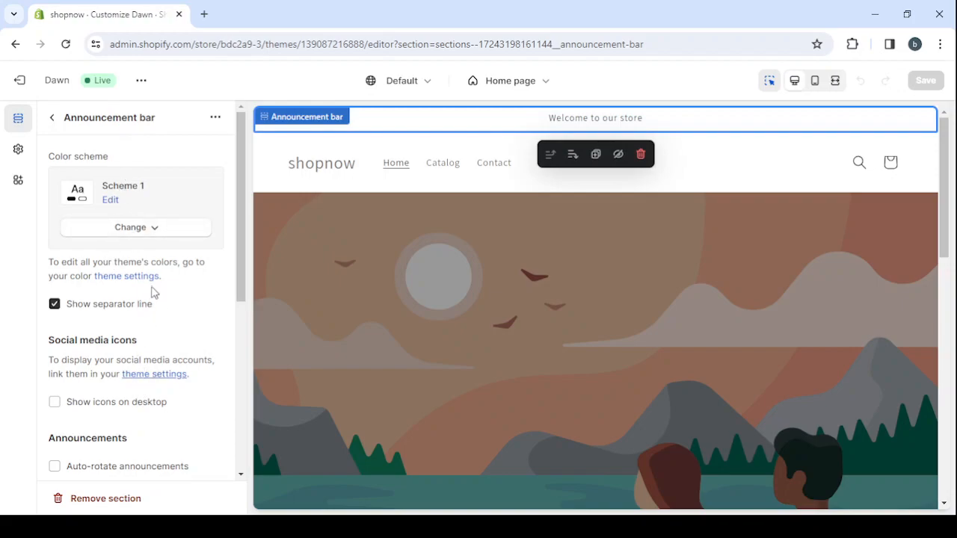
pyautogui.scroll(-1, 153, 292)
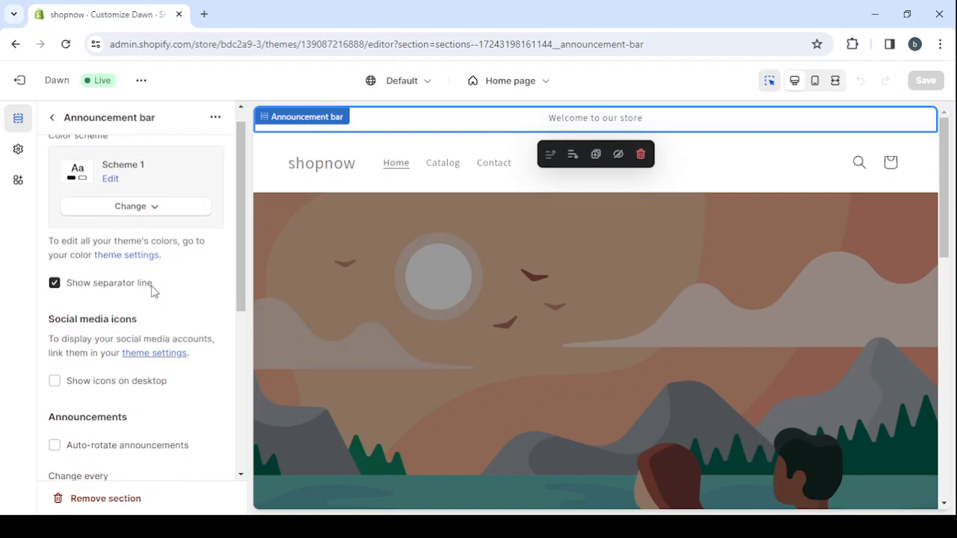
pyautogui.click(145, 209)
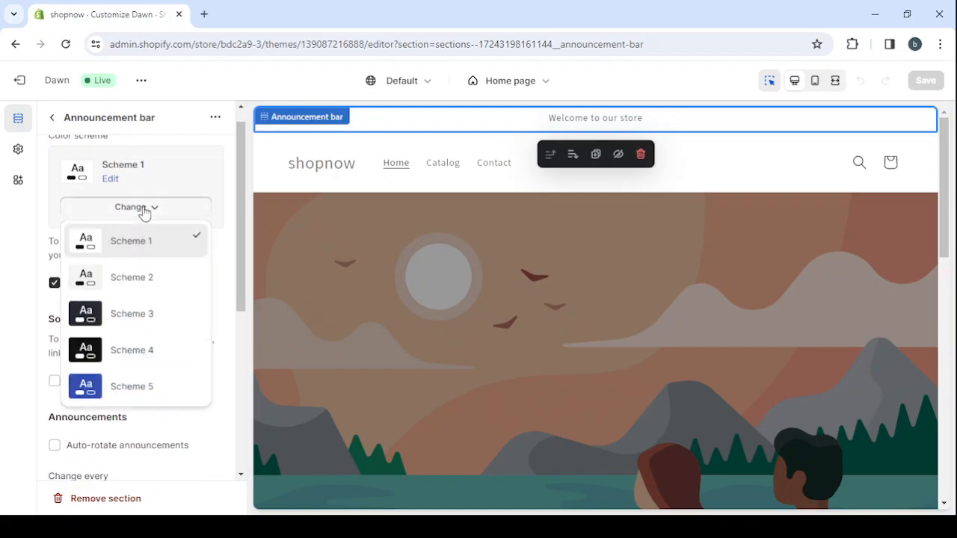
pyautogui.click(144, 289)
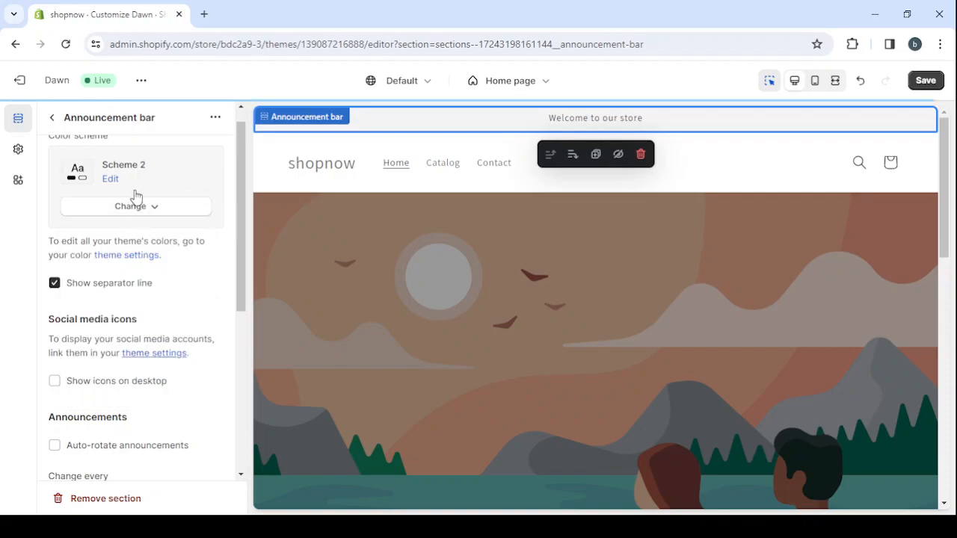
pyautogui.click(138, 219)
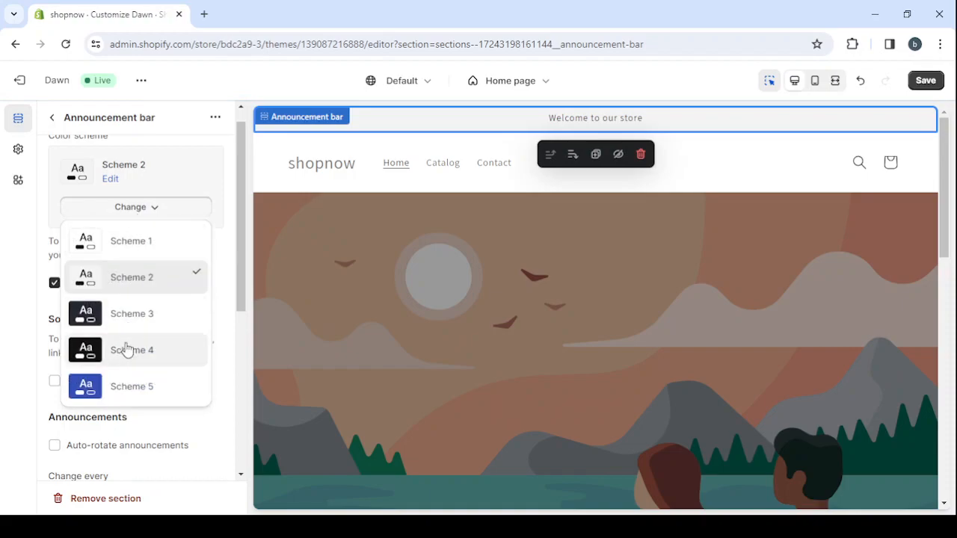
pyautogui.click(127, 350)
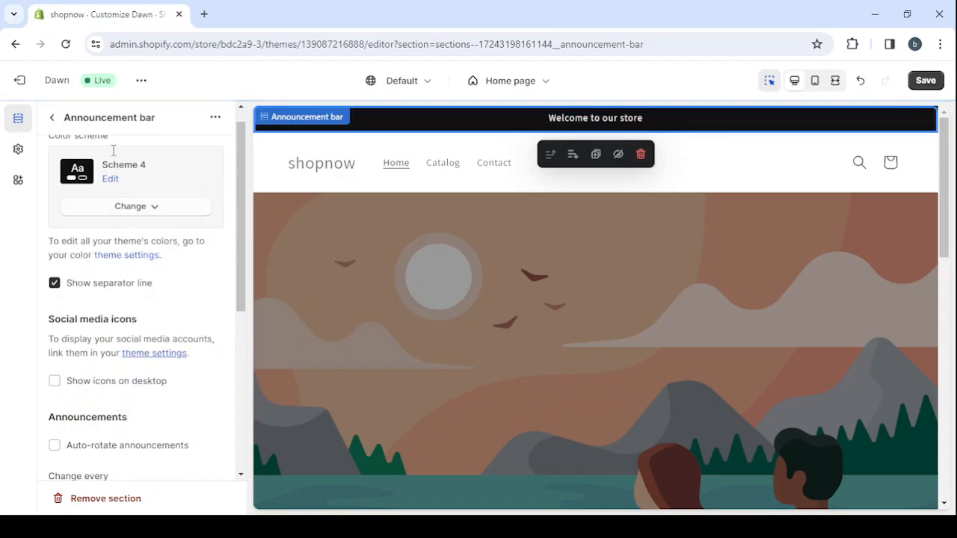
pyautogui.click(125, 211)
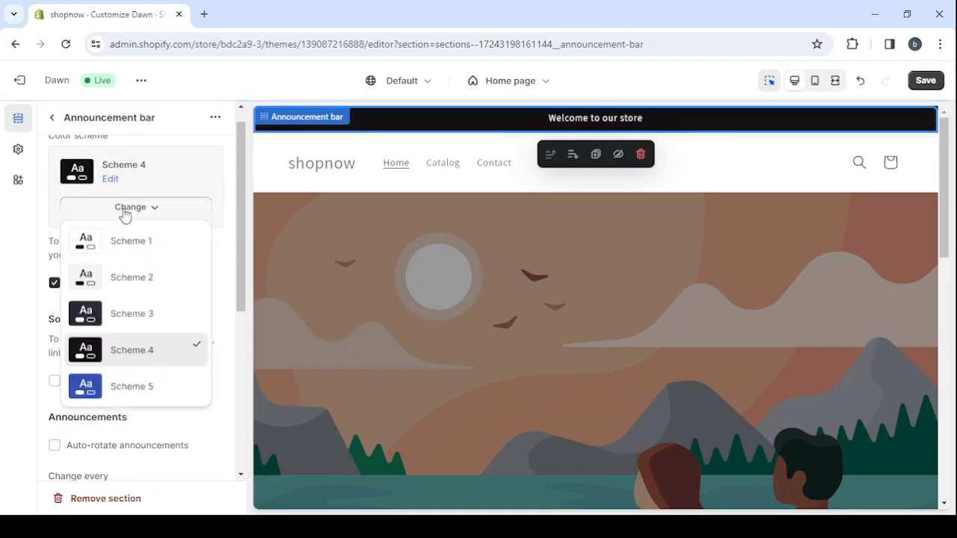
pyautogui.click(123, 394)
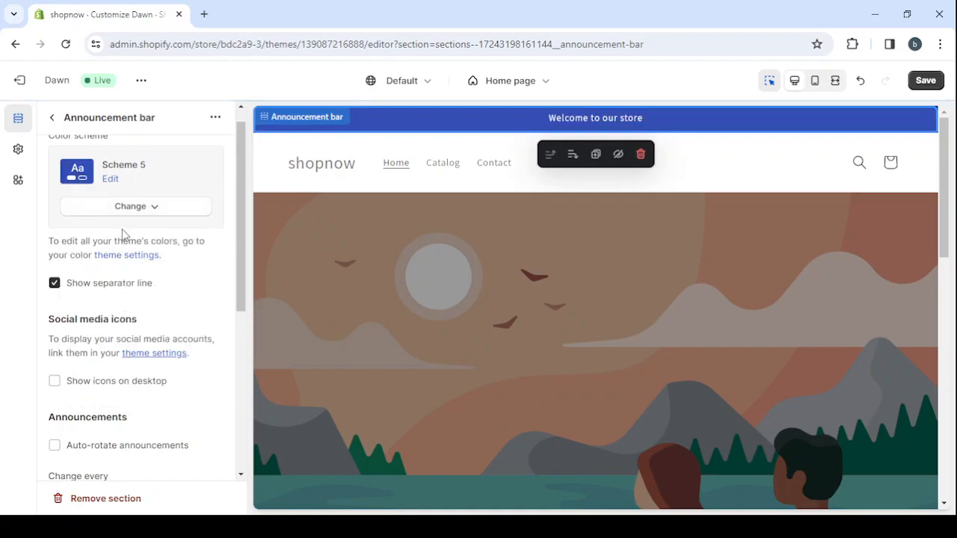
# Enable auto-rotation of announcements for the announcement bar and return to the home page section list
pyautogui.scroll(-2, 67, 316)
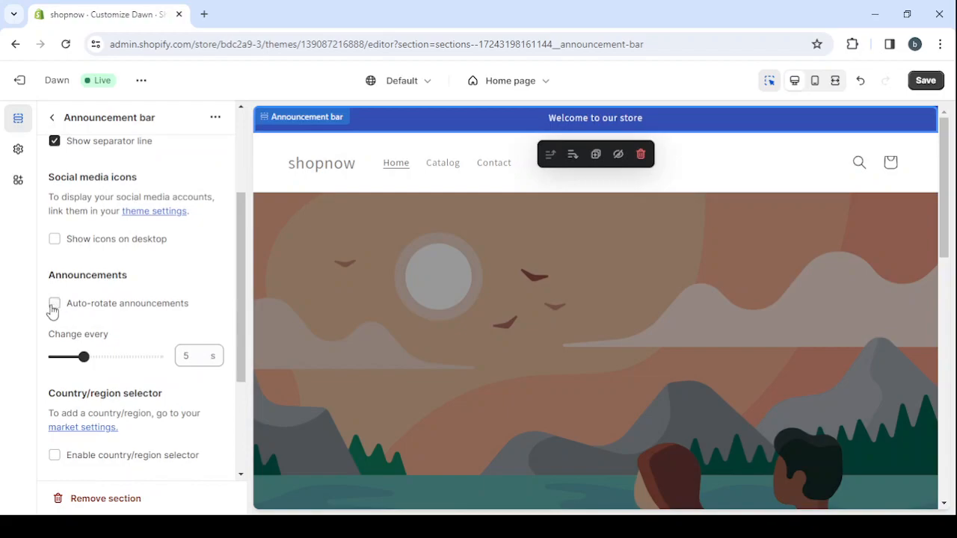
pyautogui.click(56, 305)
pyautogui.scroll(3, 172, 217)
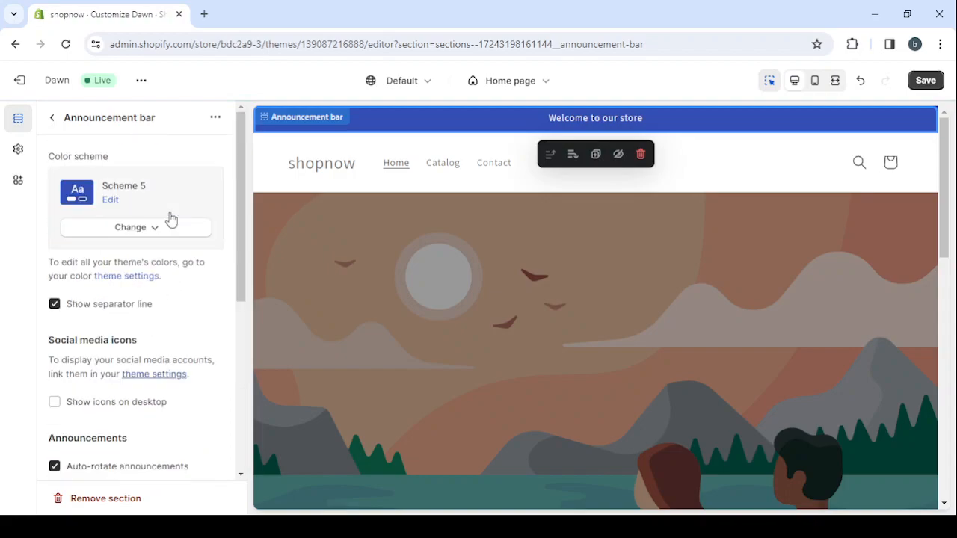
pyautogui.click(50, 118)
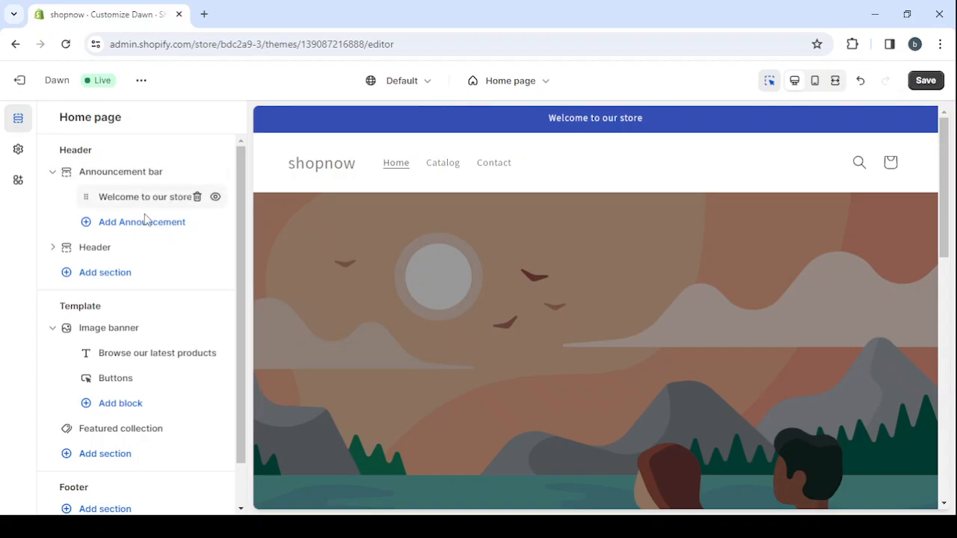
# Add a second announcement to the announcement bar with the text "50% Off Today"
pyautogui.click(147, 227)
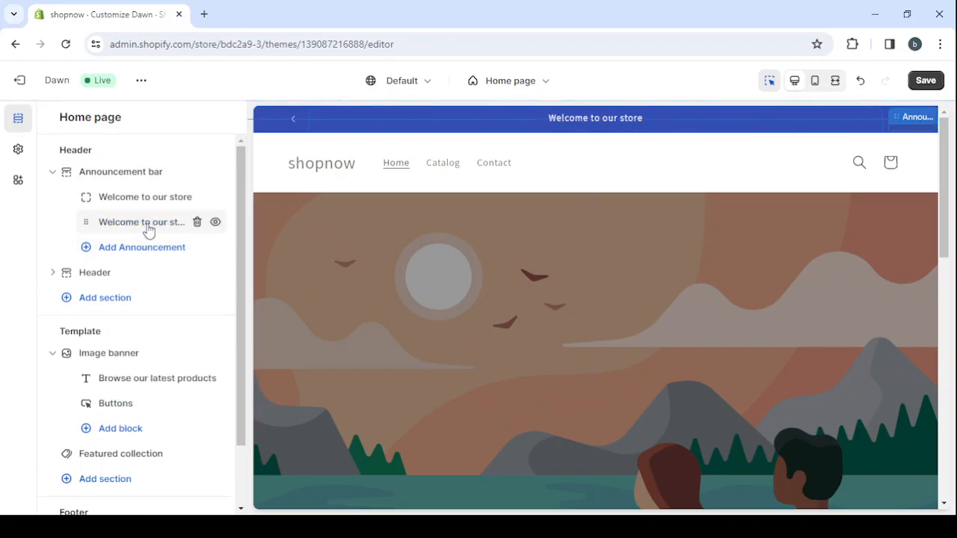
pyautogui.doubleClick(156, 178)
pyautogui.tripleClick(155, 177)
pyautogui.press('BackSpace')
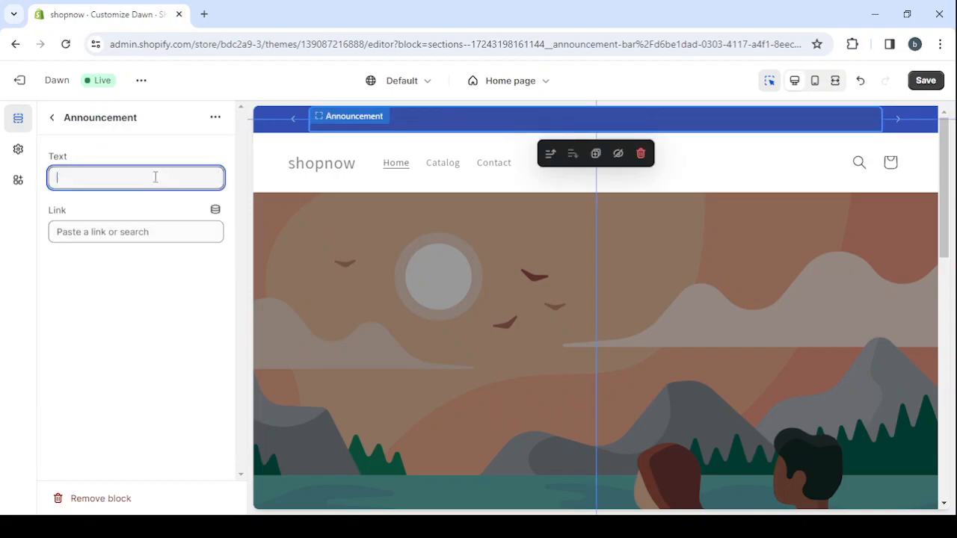
pyautogui.write('50%')
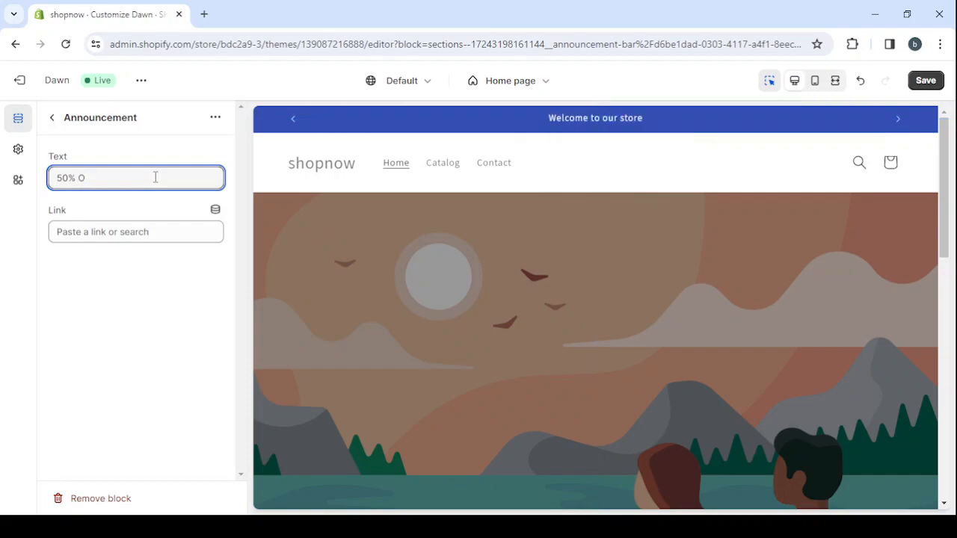
pyautogui.write('Off Today')
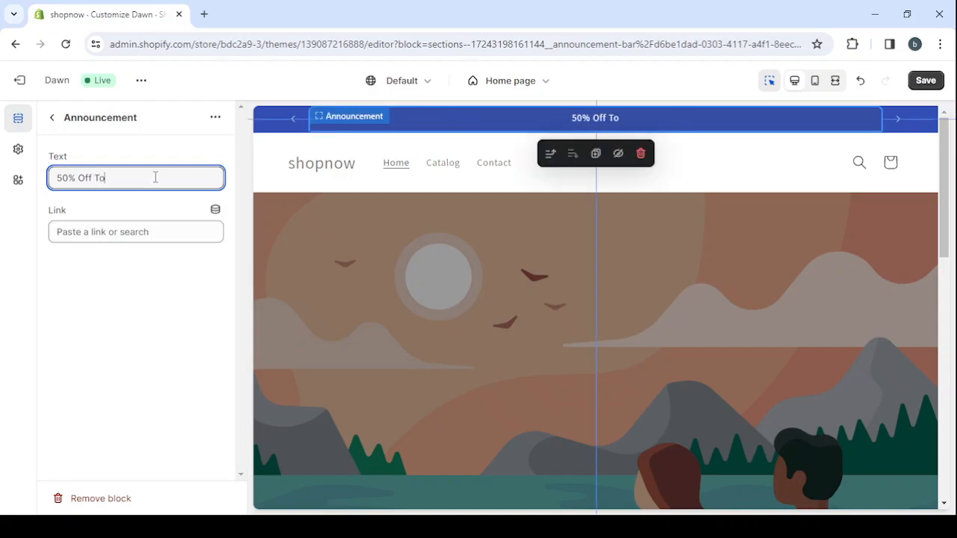
pyautogui.click(49, 119)
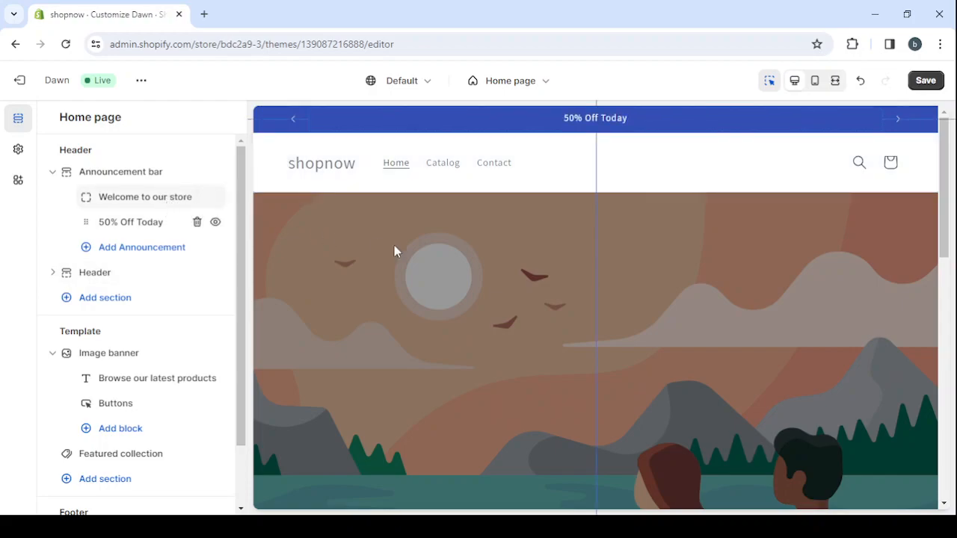
# Try the Top center desktop logo position in the header section, and set it to Middle center instead
pyautogui.scroll(-1, 426, 260)
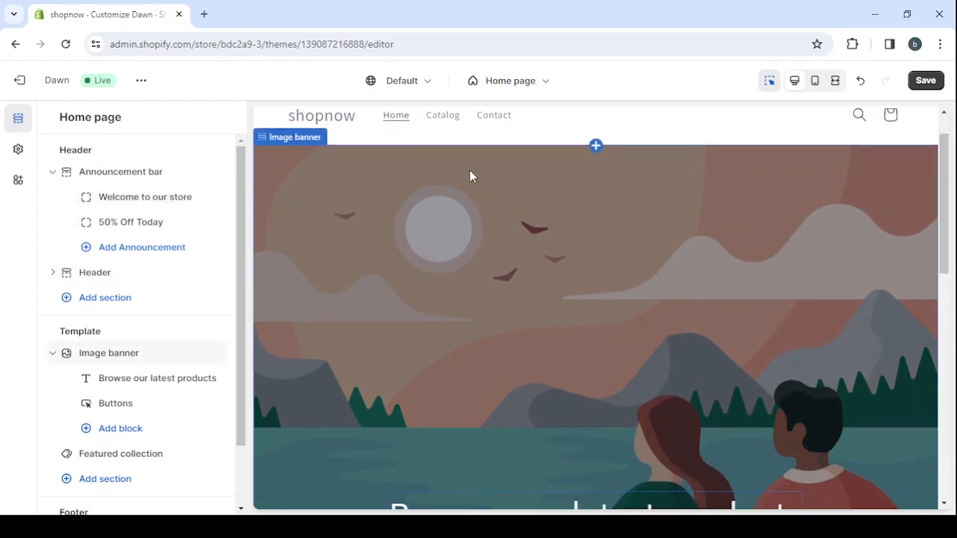
pyautogui.scroll(1, 564, 147)
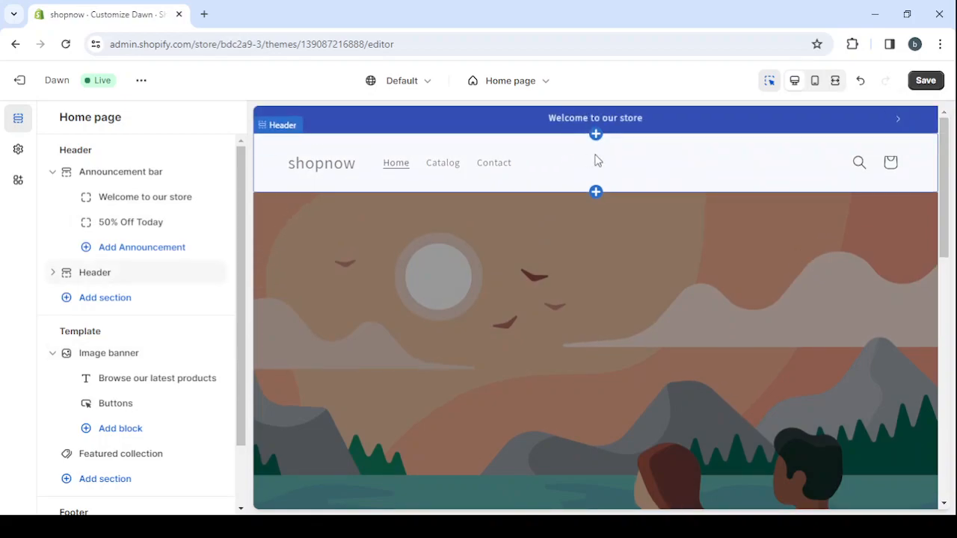
pyautogui.click(596, 160)
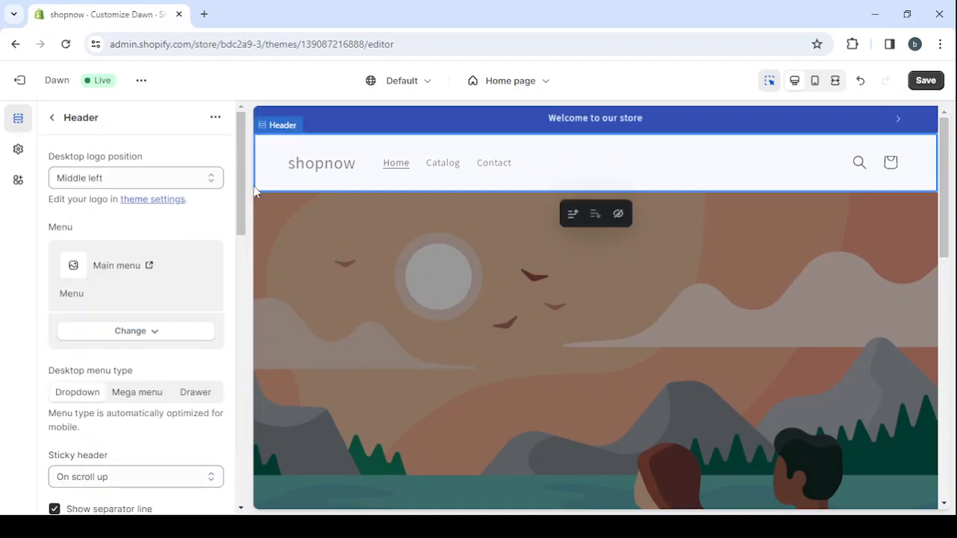
pyautogui.click(133, 181)
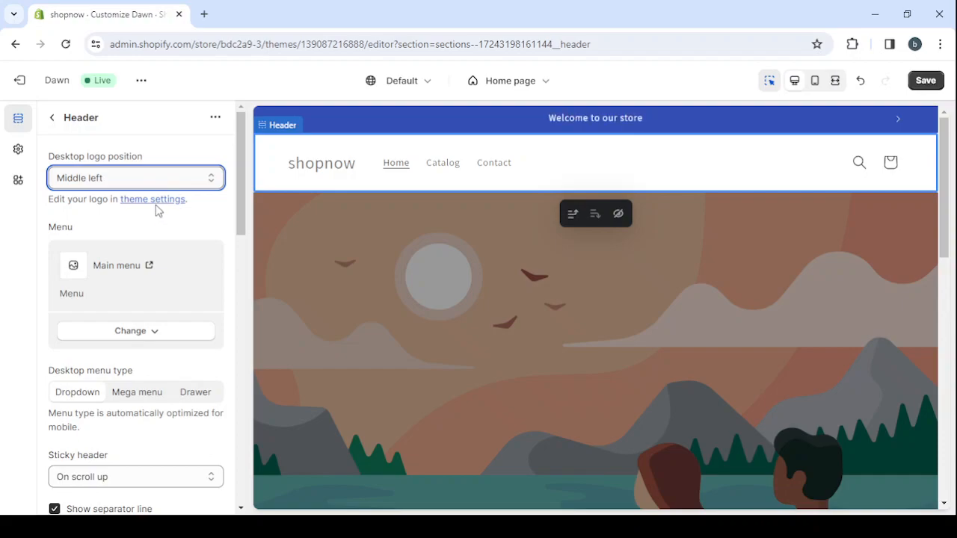
pyautogui.click(157, 211)
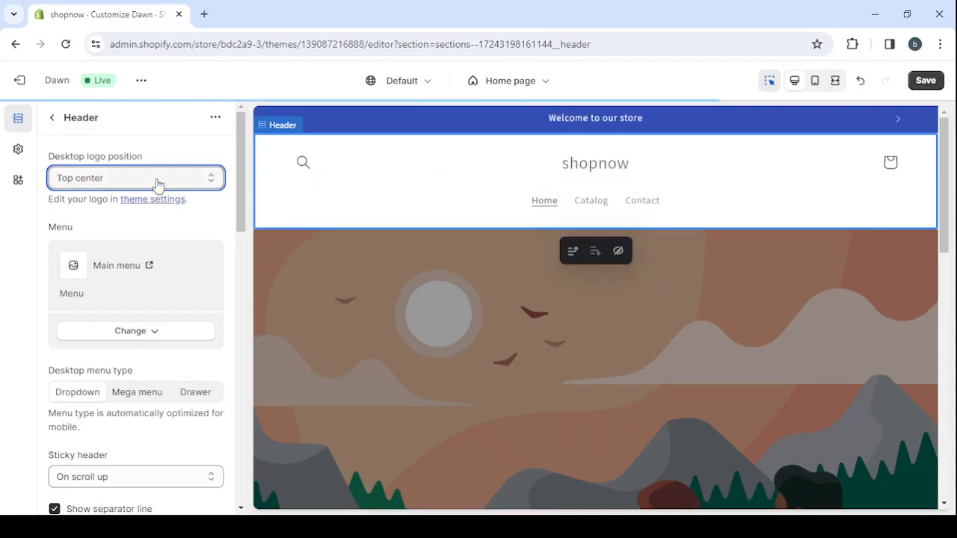
pyautogui.click(133, 244)
pyautogui.click(130, 181)
pyautogui.press('Down')
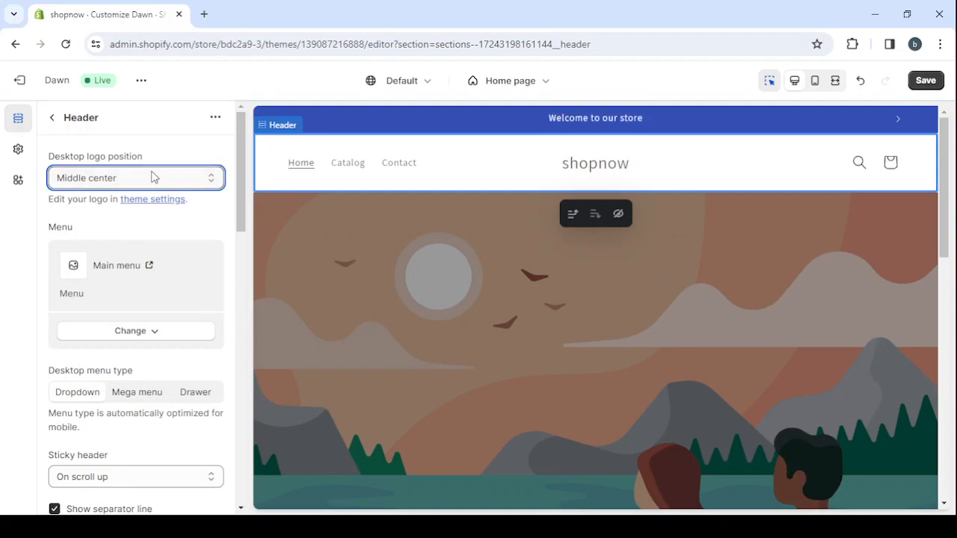
# Try the Middle left desktop logo position in the header section, and set it to Top center instead
pyautogui.click(127, 221)
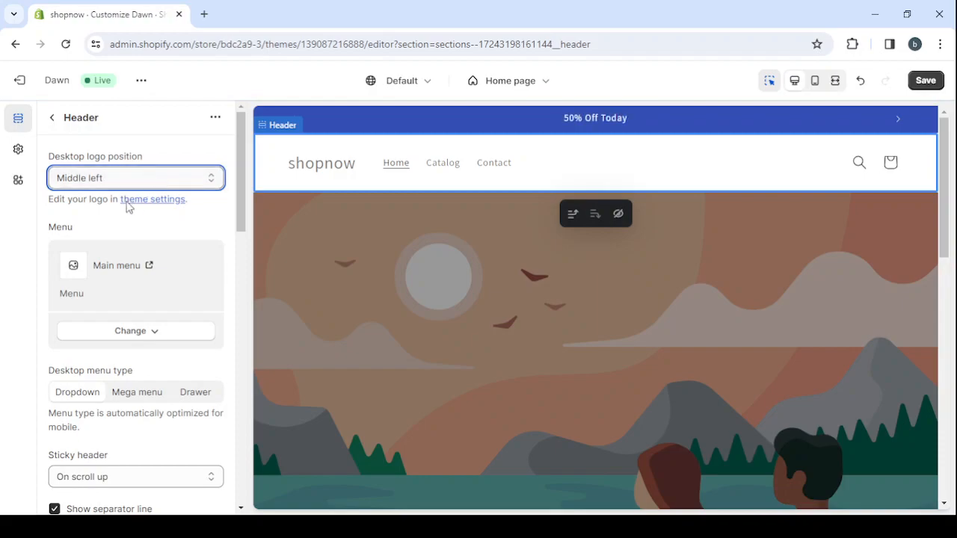
pyautogui.press('Up')
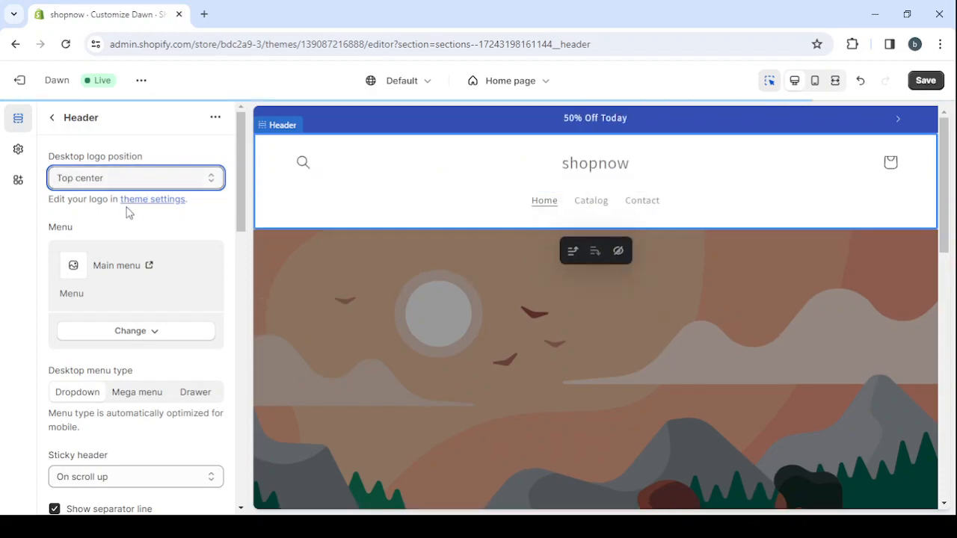
pyautogui.scroll(-3, 153, 314)
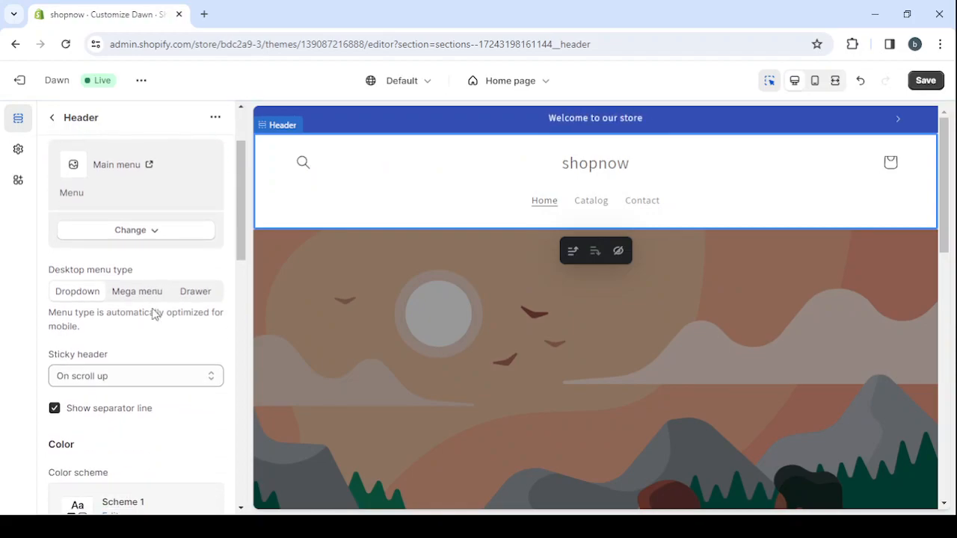
pyautogui.scroll(-1, 154, 314)
pyautogui.scroll(3, 153, 314)
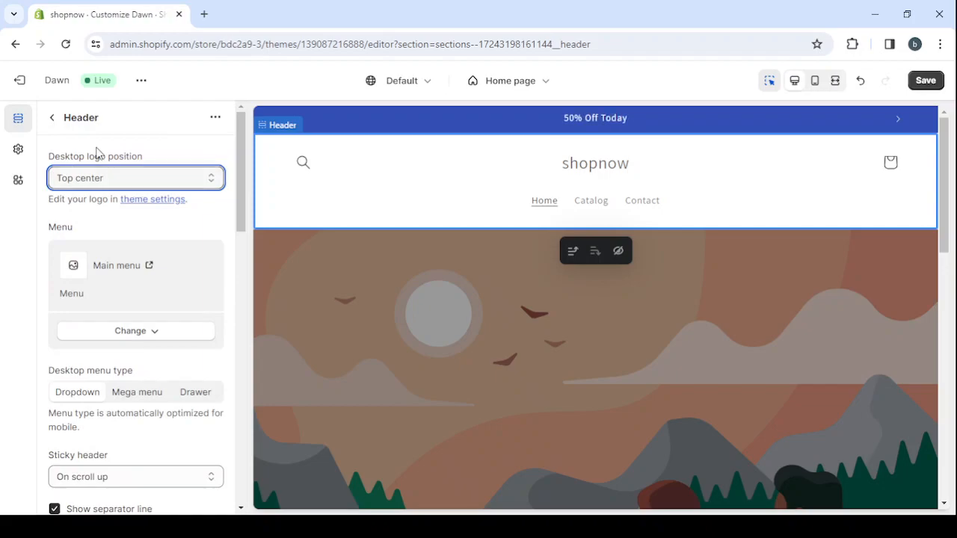
# Set the store logo in the theme settings to the free stock image studded-flats, the photo of feet in black flats
pyautogui.click(18, 154)
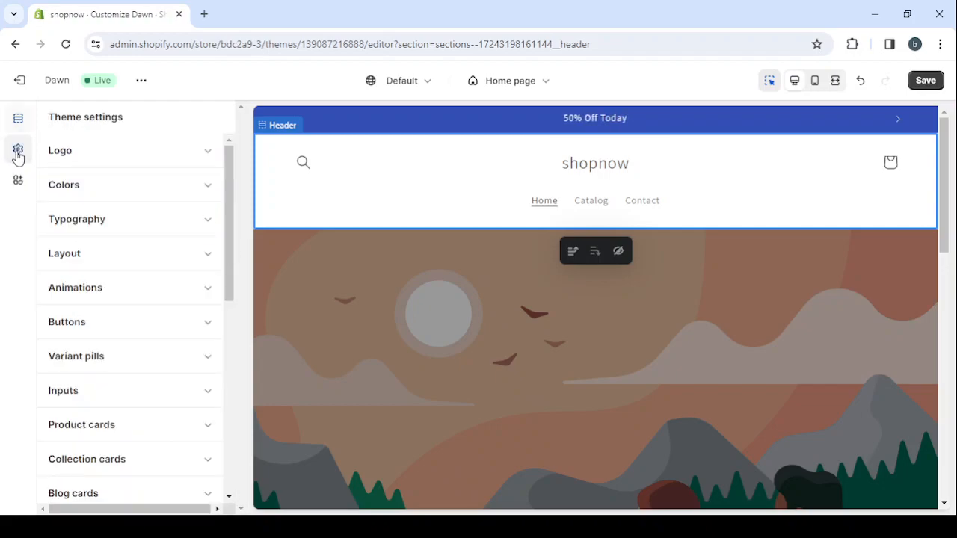
pyautogui.click(181, 155)
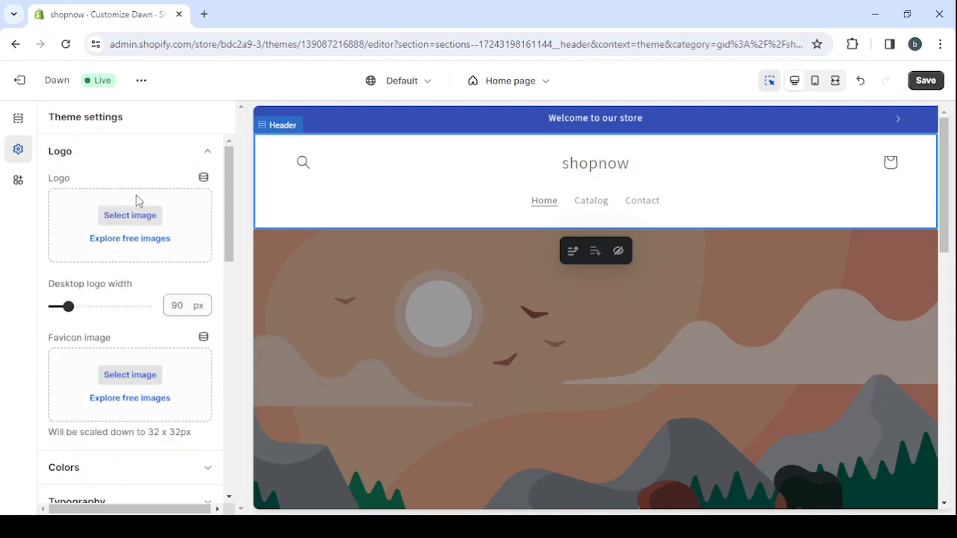
pyautogui.click(137, 240)
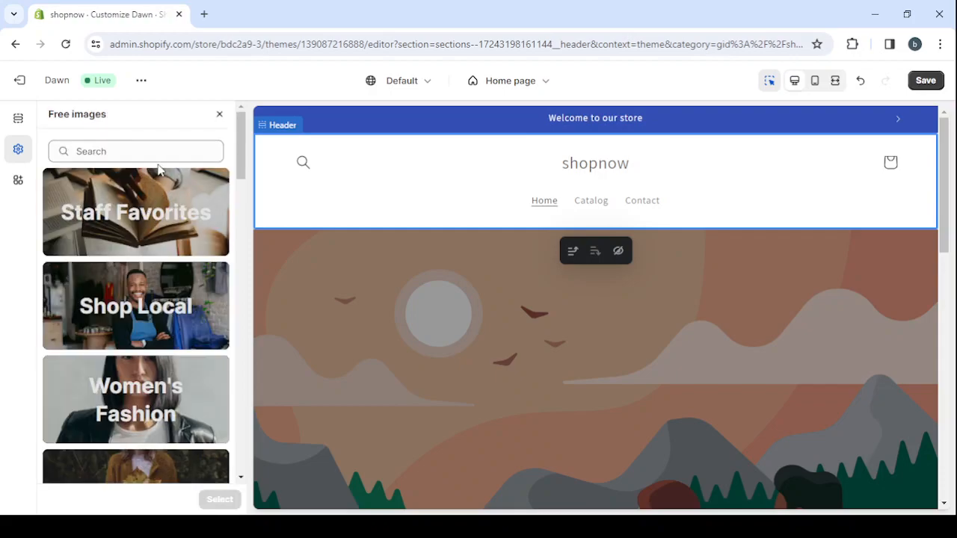
pyautogui.scroll(-3, 193, 381)
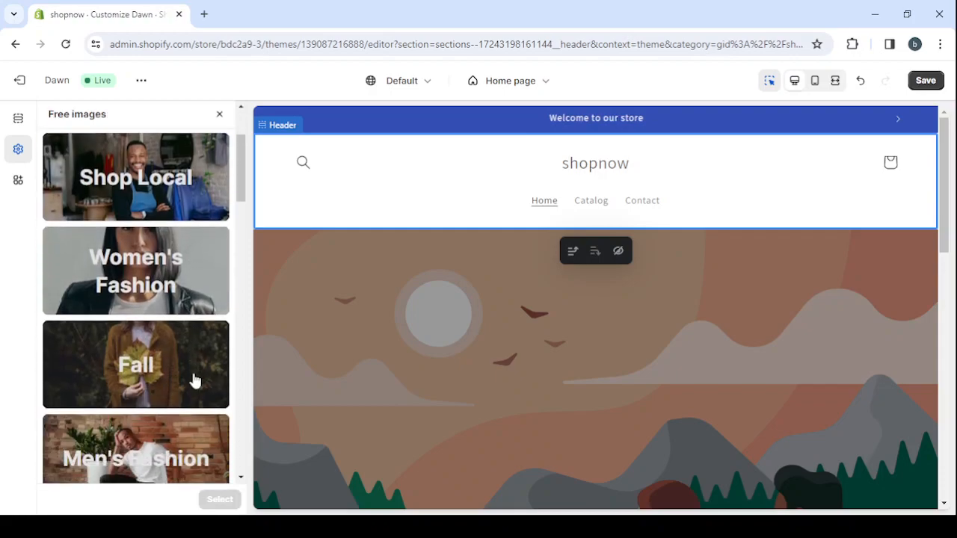
pyautogui.click(156, 190)
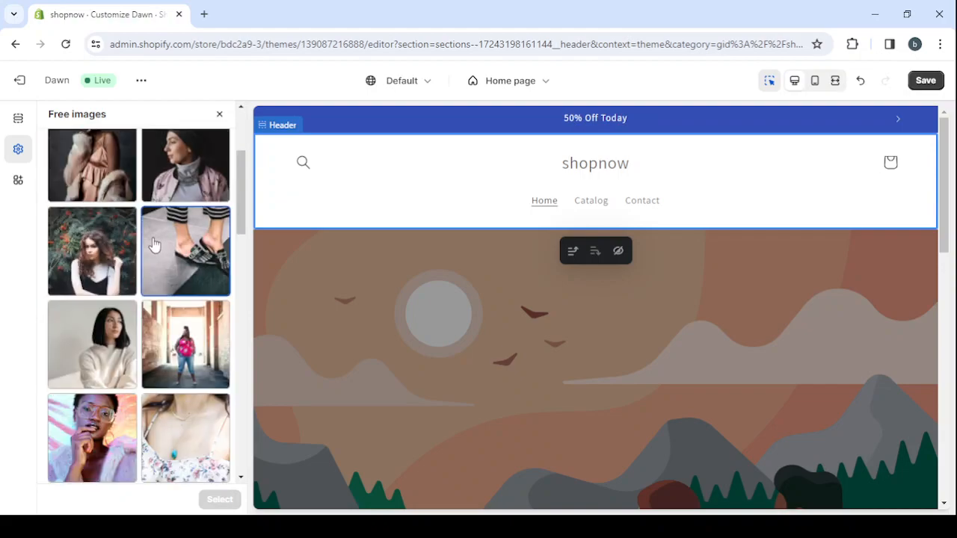
pyautogui.click(153, 245)
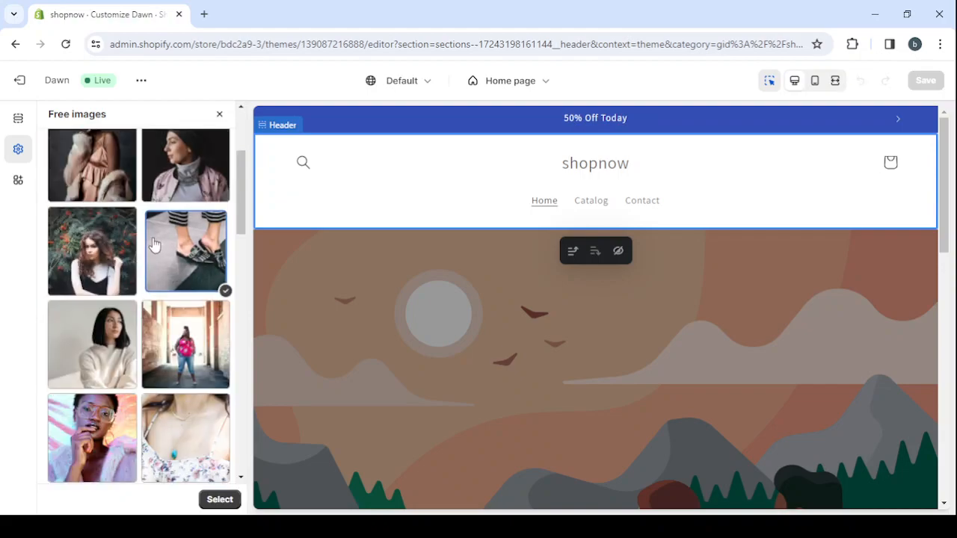
pyautogui.click(217, 501)
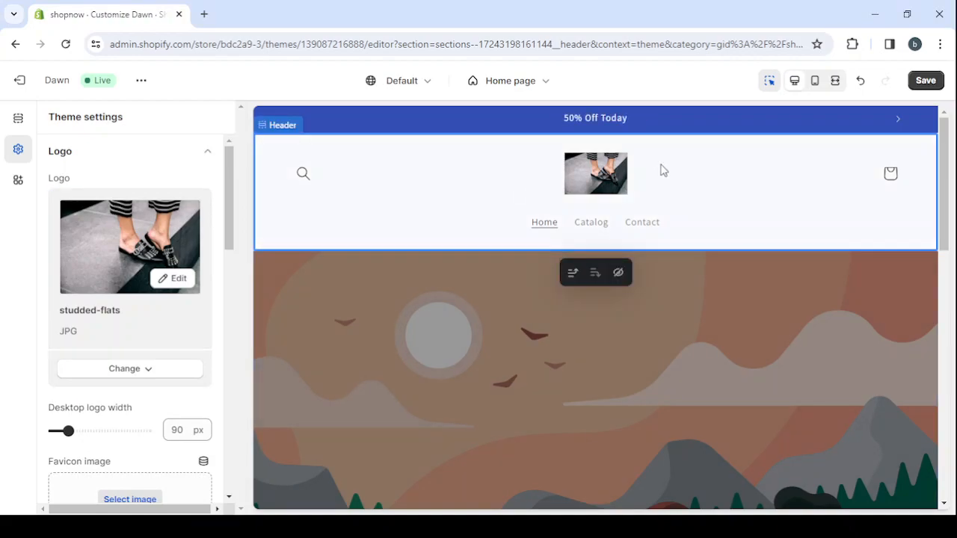
pyautogui.scroll(-3, 662, 170)
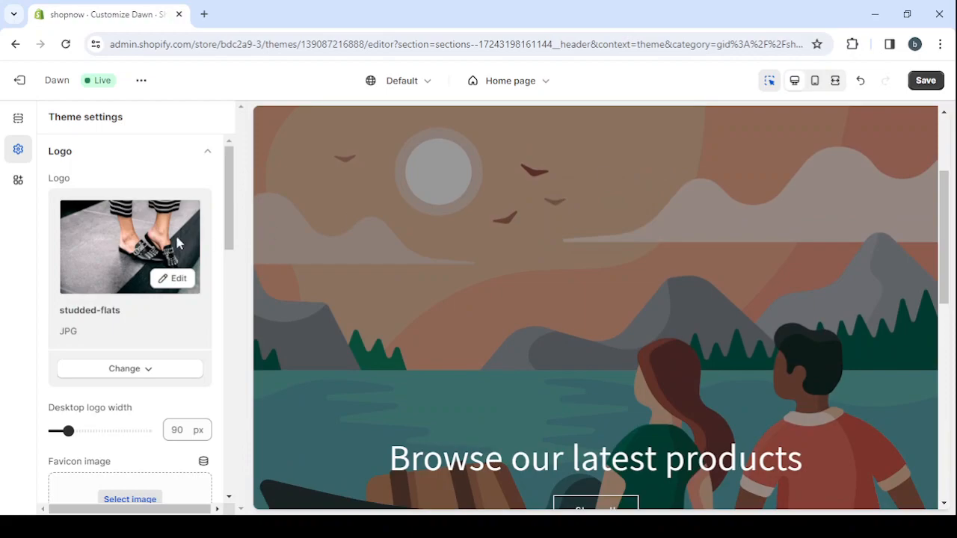
pyautogui.scroll(-2, 137, 263)
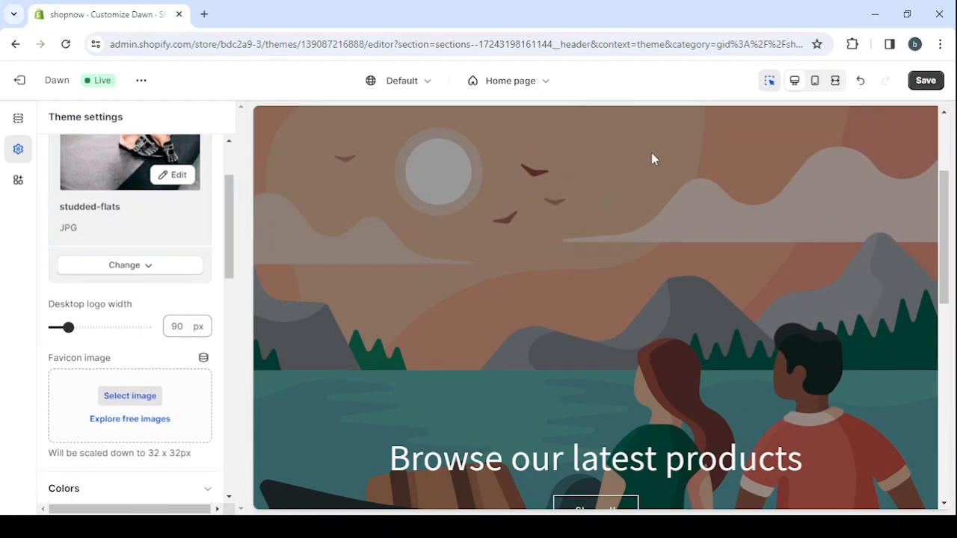
pyautogui.scroll(3, 652, 153)
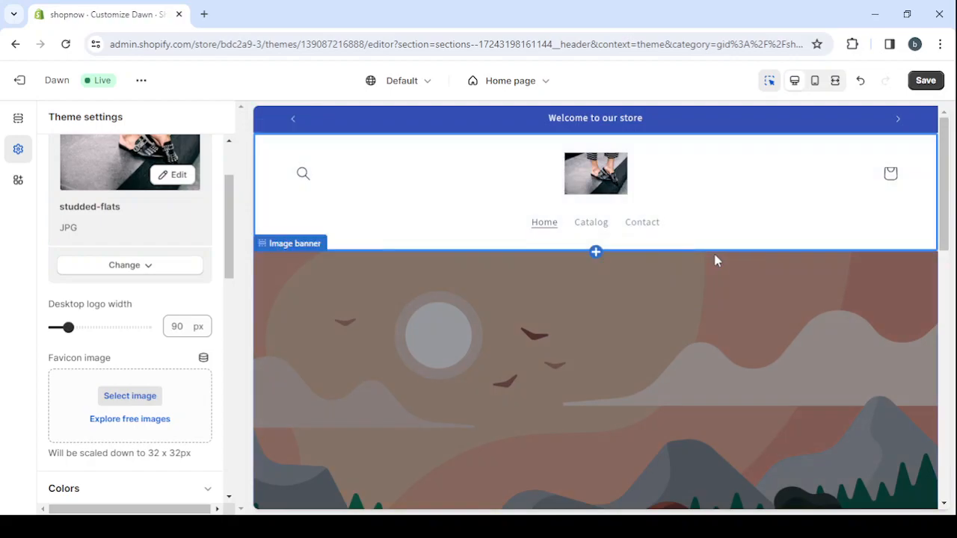
pyautogui.scroll(-1, 716, 260)
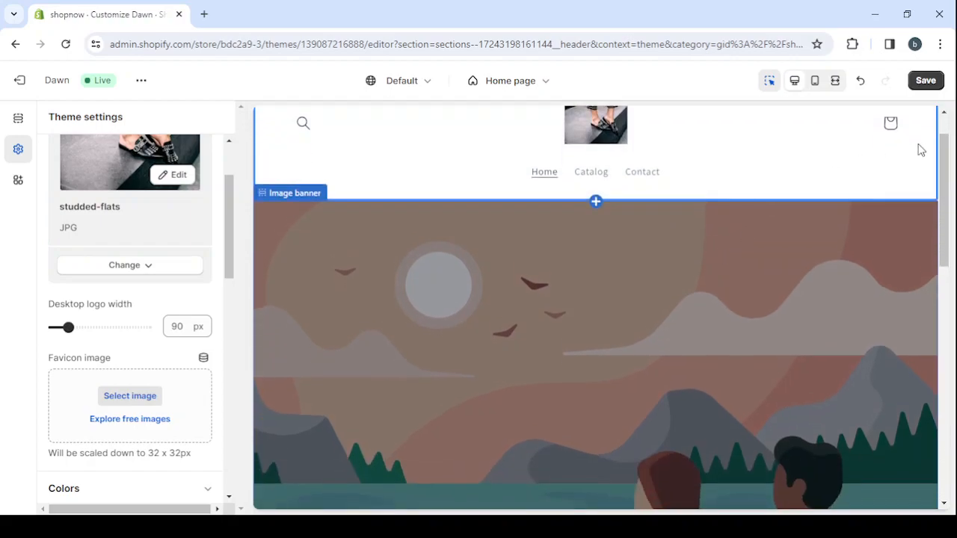